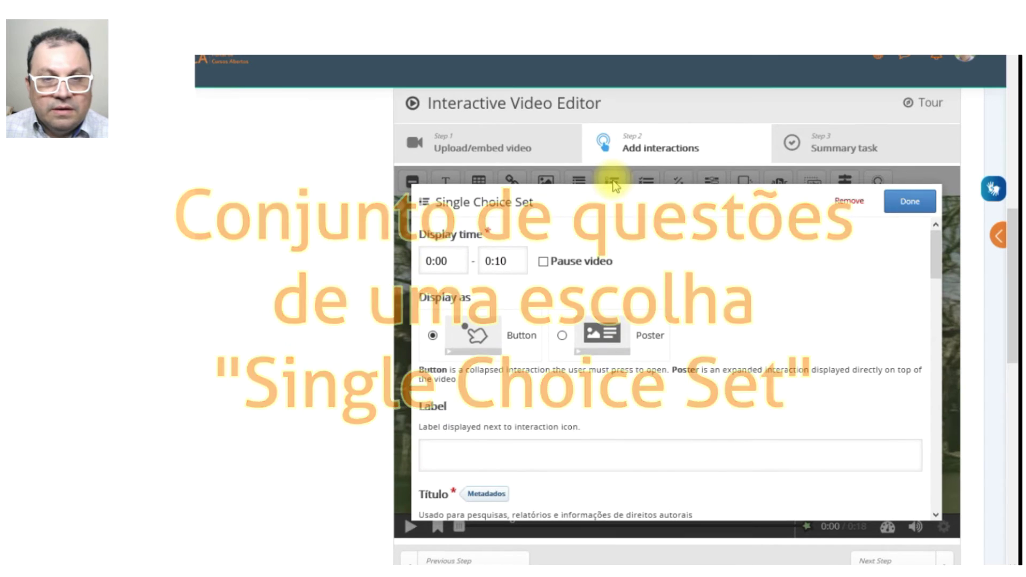
# Display the Single Choice Set as a poster and title it "Conjunto de questões uma escolha".
pyautogui.click(584, 337)
pyautogui.scroll(-2, 599, 396)
pyautogui.tripleClick(458, 337)
pyautogui.write('Conjunto de questões uma escolha')
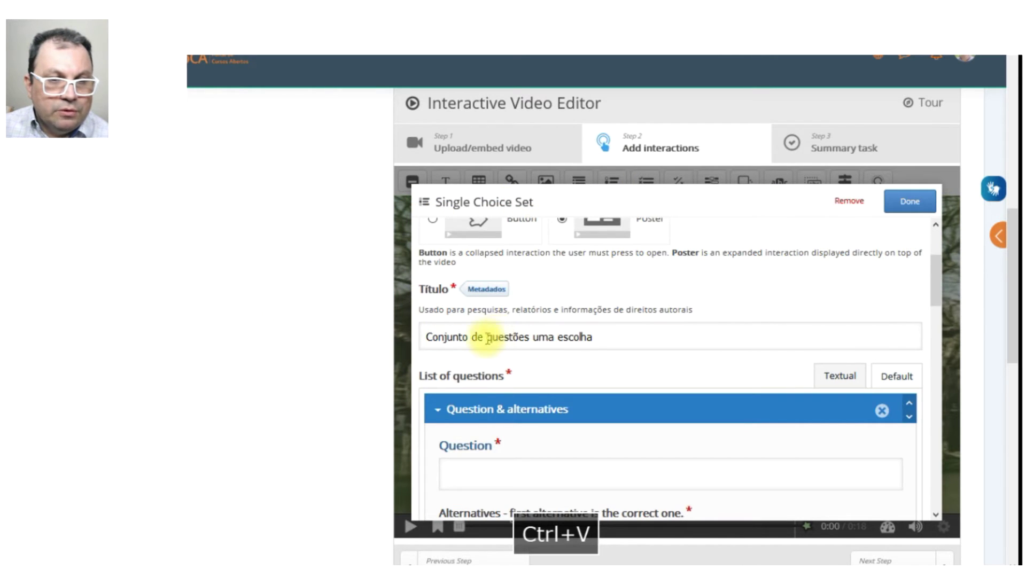
# Enter "Quanto é 4x3?" (12, 16, 24), "Napoleão:" (Viveu seus últimos anos preso., Foi o presidente da França., Era bem alto.), "A galinha é uma ave:" (Certo, Errado).
pyautogui.scroll(-2, 604, 339)
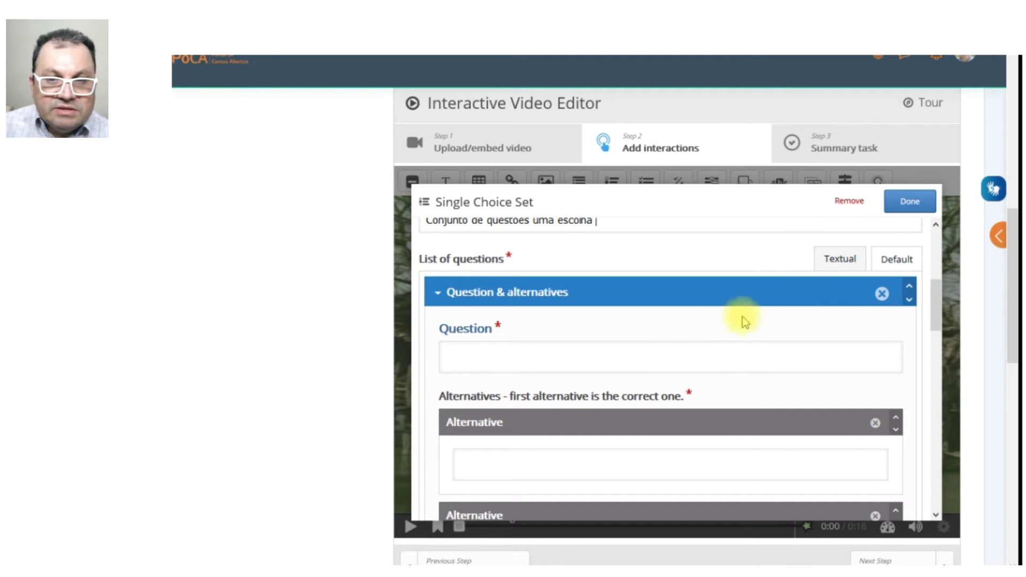
pyautogui.click(854, 262)
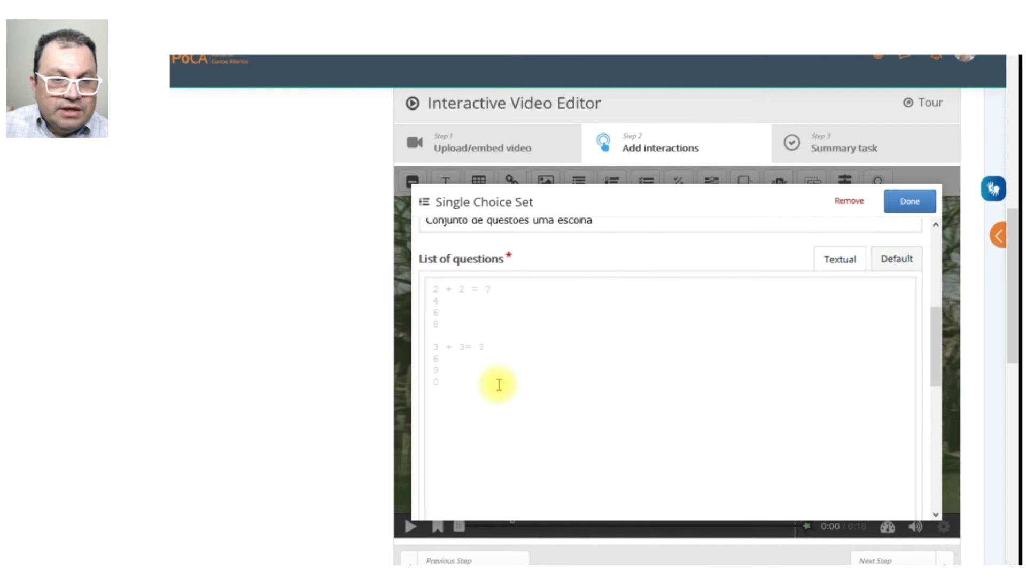
pyautogui.click(499, 385)
pyautogui.write('Quanto é 4x3? 12 16 24  Napoleão: Viveu seus últimos anos preso. Foi o presidente da França. Era bem alto.  A galinha é uma ave: Certo Errado')
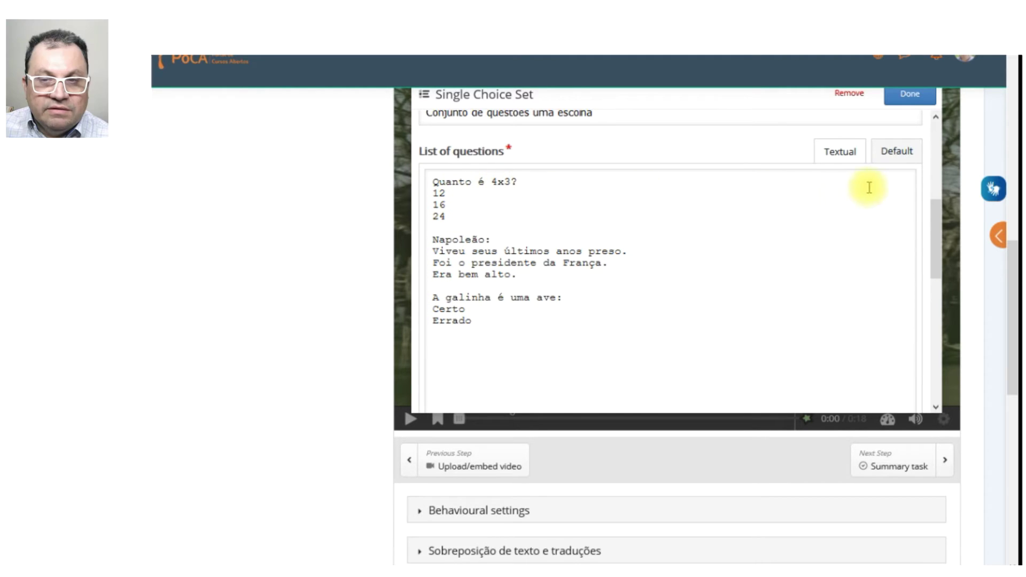
pyautogui.click(912, 103)
# Resize the question poster over the video, extending its height to about 290 and reducing its width.
pyautogui.moveTo(653, 374); pyautogui.dragTo(659, 398)
pyautogui.moveTo(657, 235); pyautogui.dragTo(663, 208)
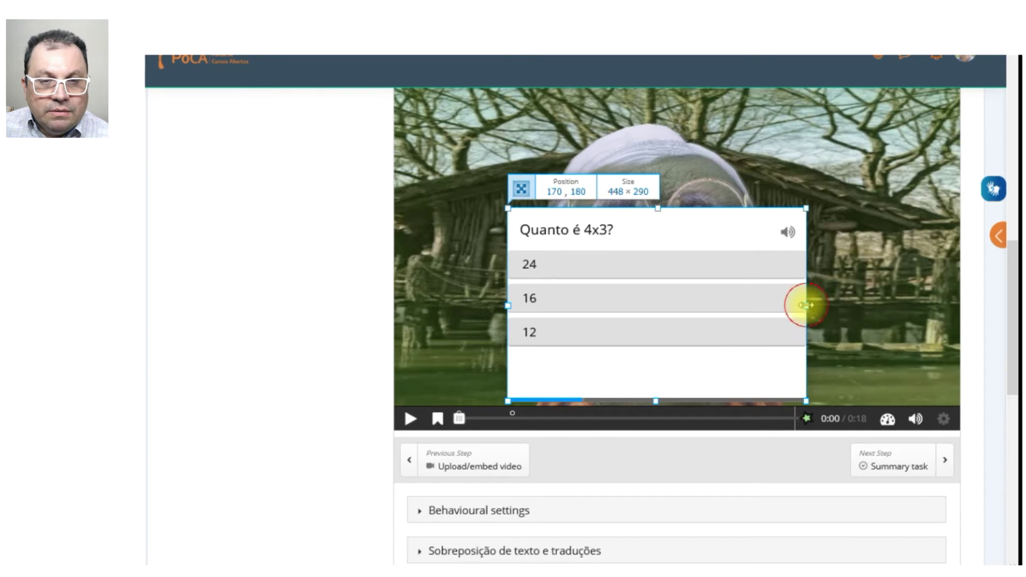
pyautogui.moveTo(806, 305); pyautogui.dragTo(689, 306)
# Save and display the activity, and start playing the interactive video.
pyautogui.scroll(-10, 695, 487)
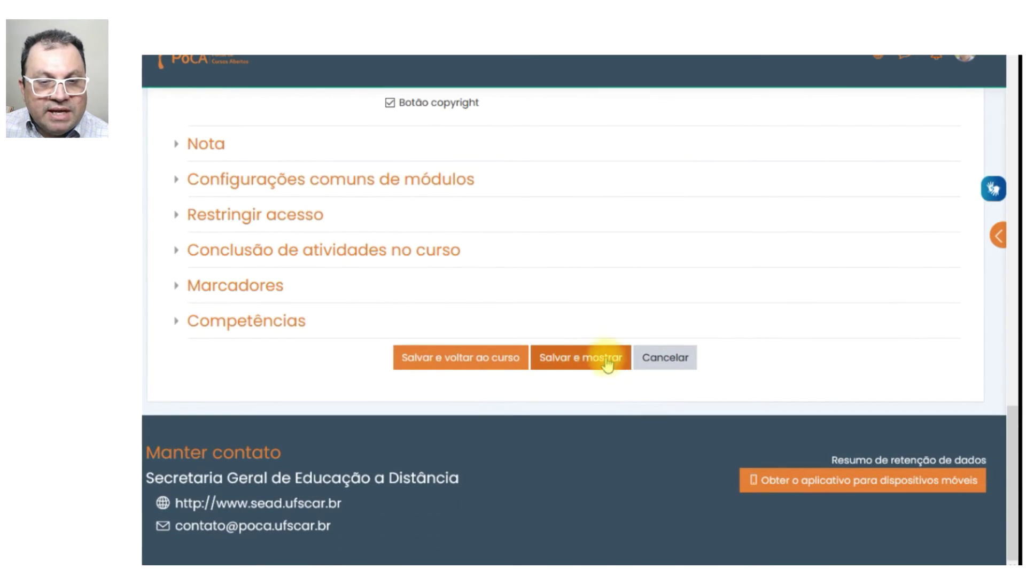
pyautogui.click(608, 365)
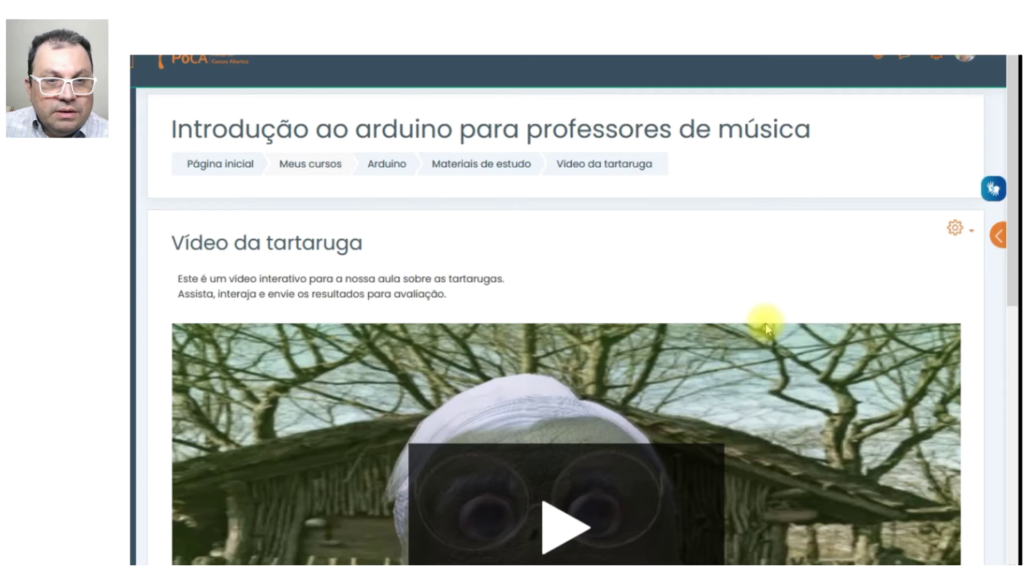
pyautogui.scroll(-2, 766, 322)
pyautogui.scroll(-5, 766, 323)
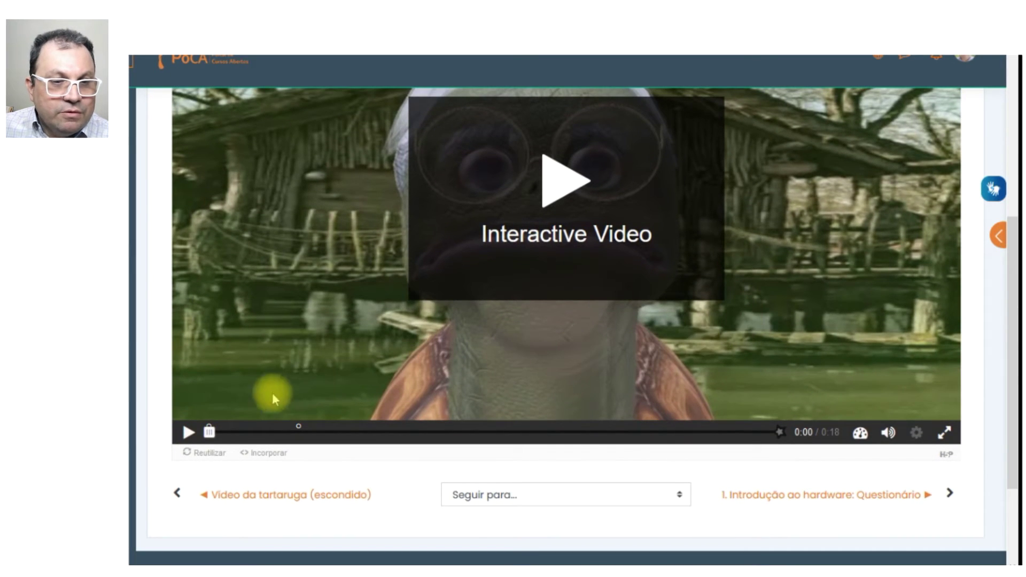
pyautogui.click(188, 432)
# Test the question set by answering all three questions, choosing "Era bem alto." for Napoleão and "Certo" for the hen question.
pyautogui.click(457, 269)
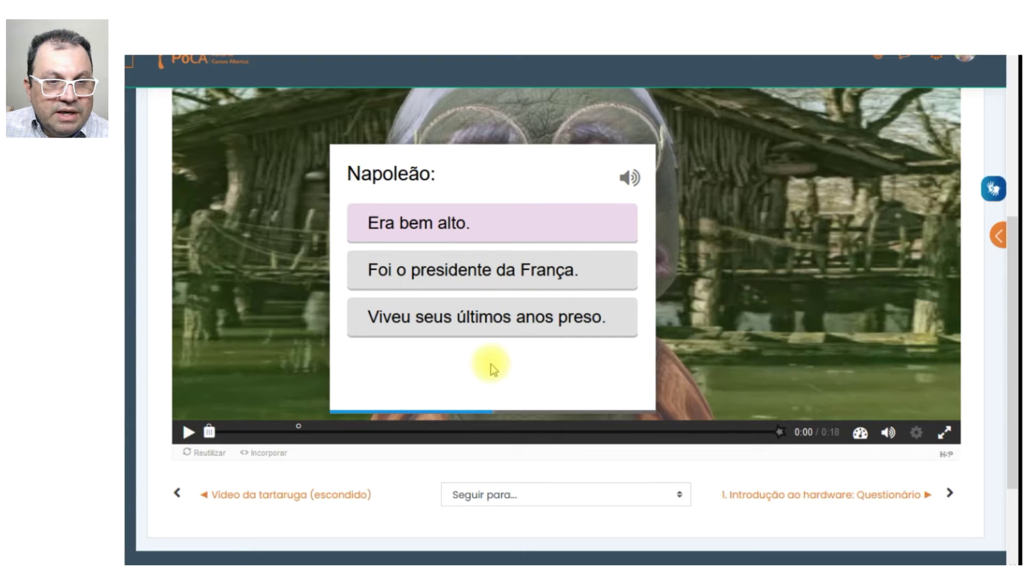
pyautogui.click(491, 224)
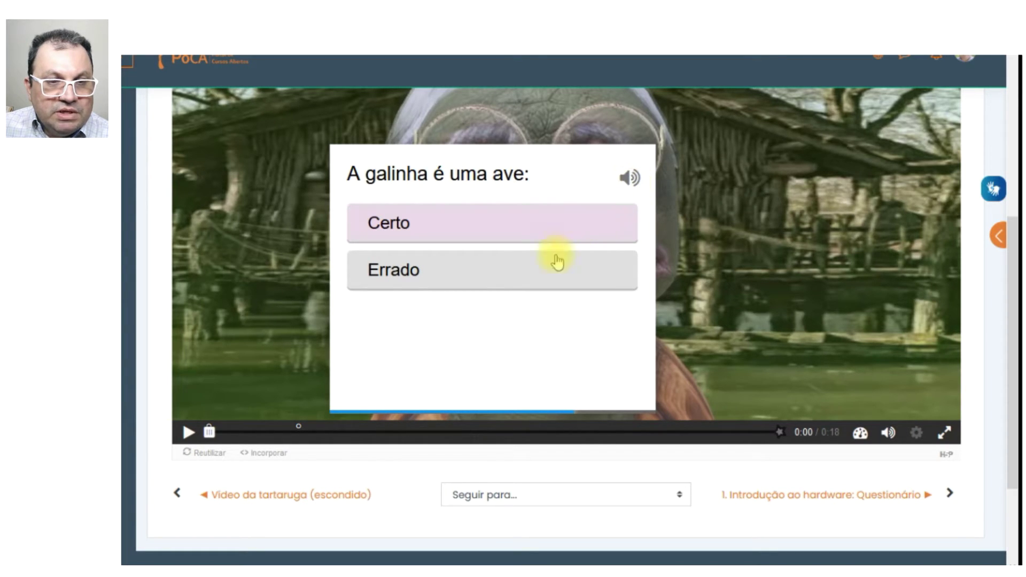
pyautogui.click(459, 232)
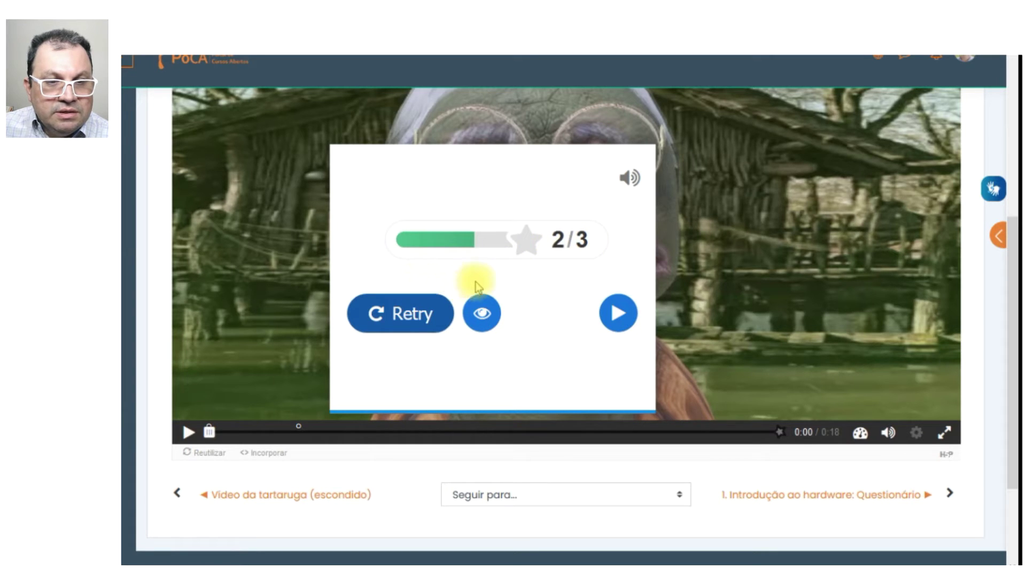
# Review the solution list of the completed question set and return from it.
pyautogui.click(484, 316)
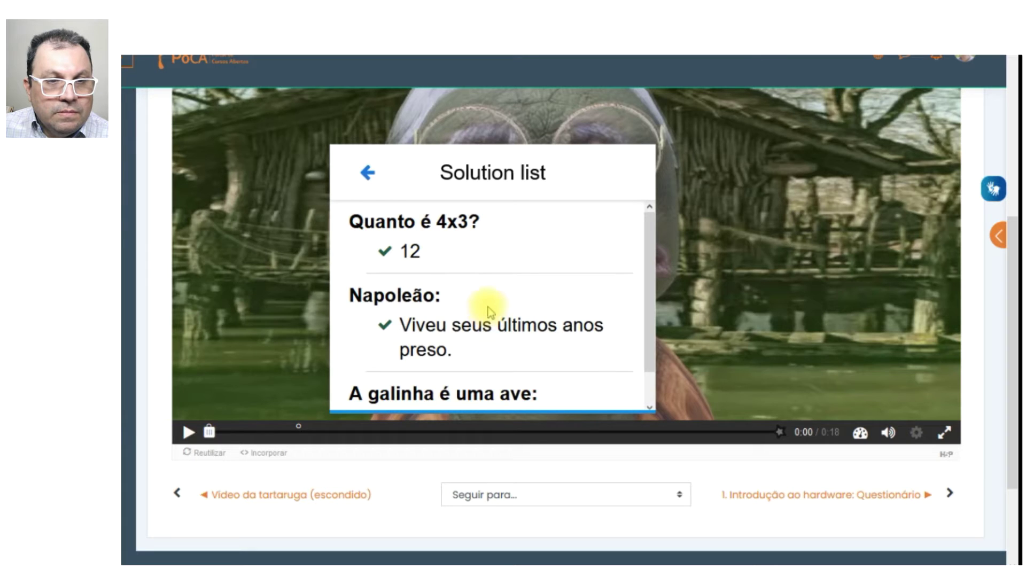
pyautogui.scroll(-1, 491, 305)
pyautogui.scroll(1, 488, 300)
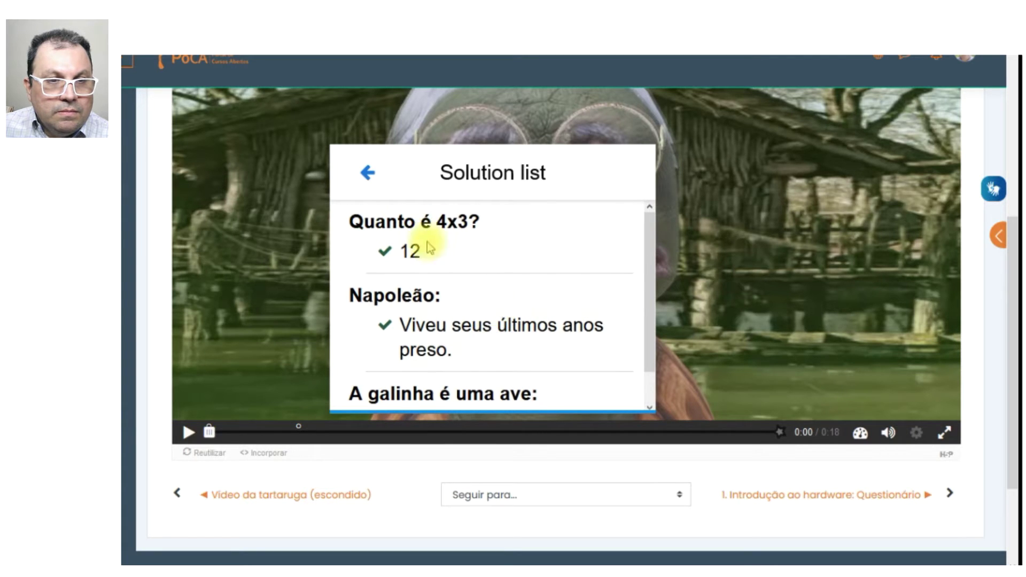
pyautogui.click(368, 172)
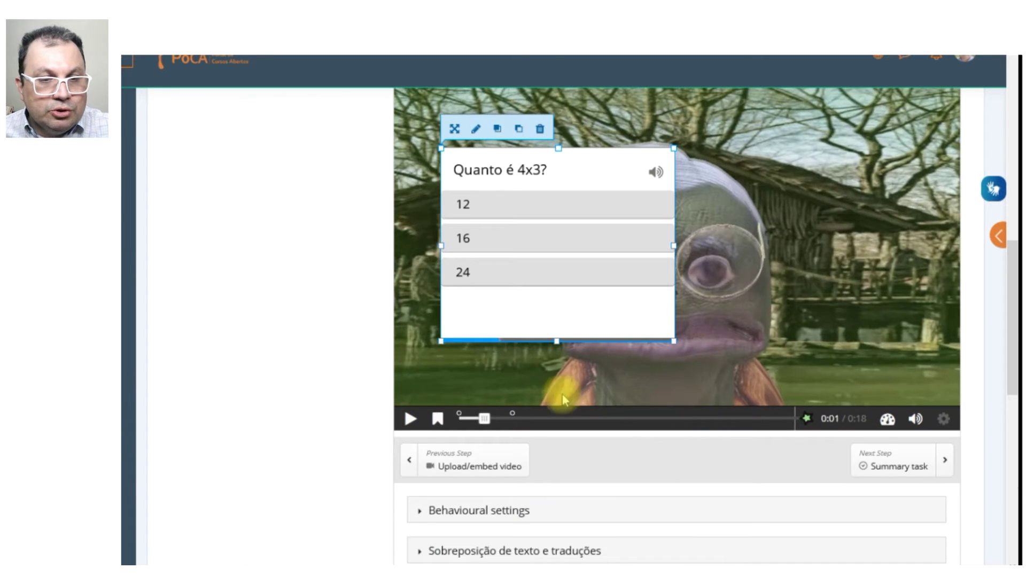
# Move the video position to 0:15 in the editor and add a Multiple Choice interaction there.
pyautogui.moveTo(485, 422); pyautogui.dragTo(739, 422)
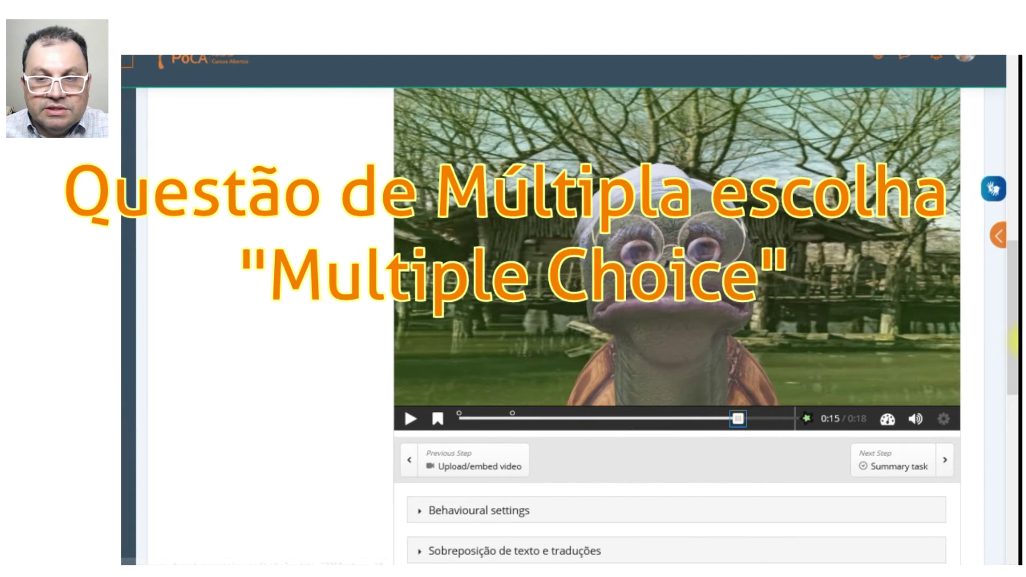
pyautogui.moveTo(1008, 343); pyautogui.dragTo(1008, 280)
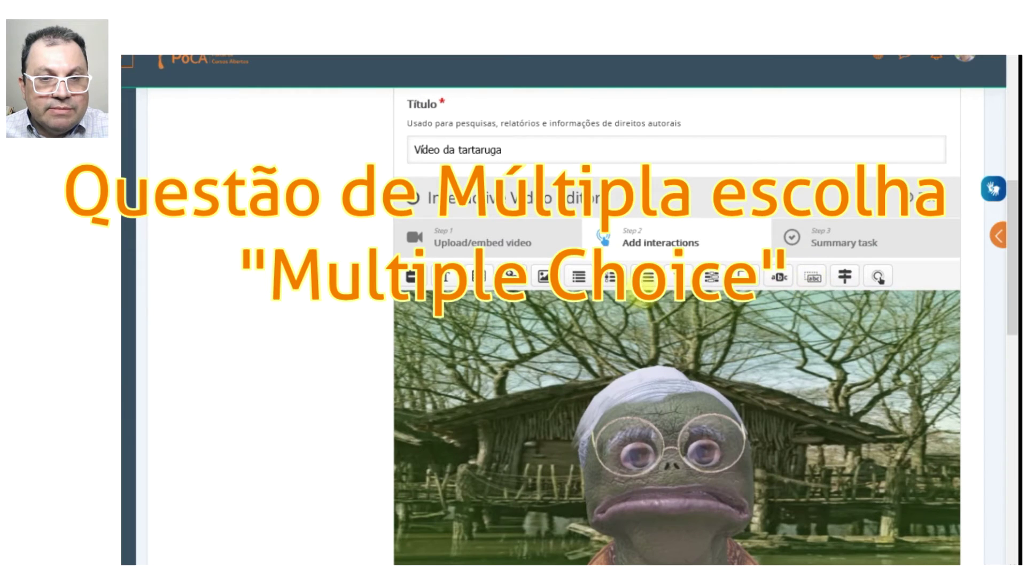
pyautogui.click(647, 277)
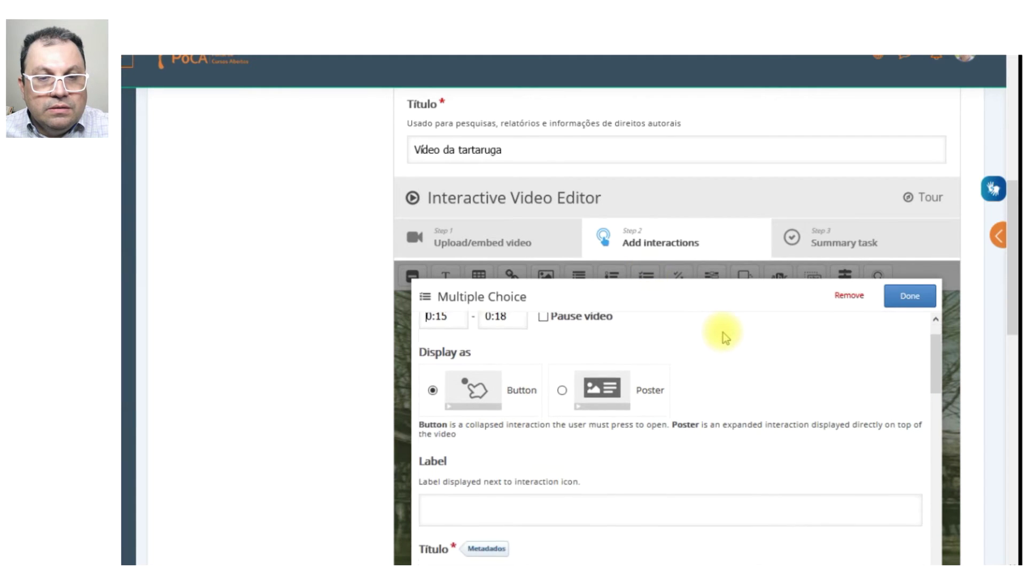
# Display the Multiple Choice interaction as a poster and title it "Questão de Múltipla escolha (Multiple Choice)".
pyautogui.scroll(-2, 723, 333)
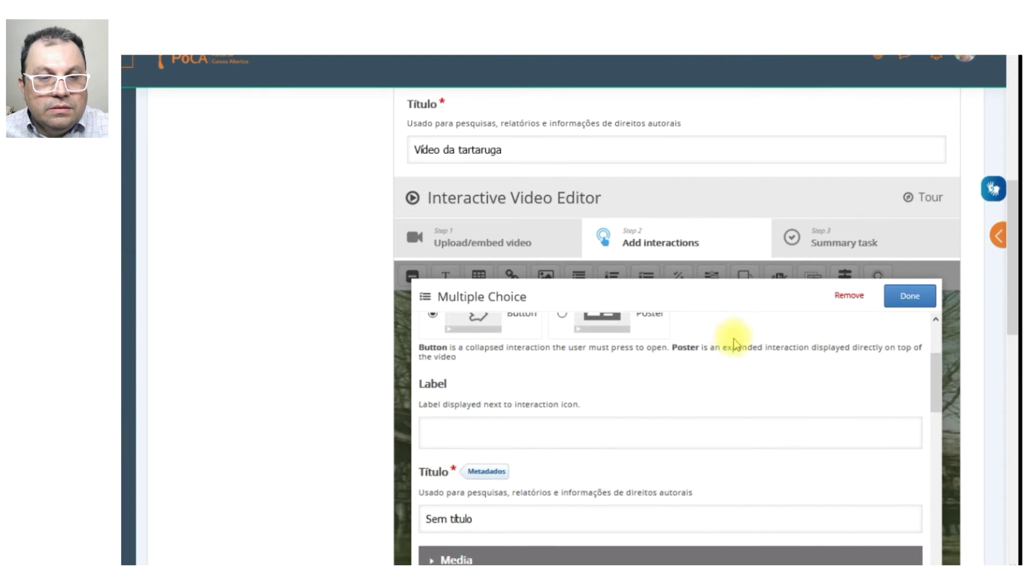
pyautogui.click(605, 324)
pyautogui.moveTo(550, 434); pyautogui.dragTo(428, 435)
pyautogui.write('Questão de Múltipla escolha (Multiple Choice)')
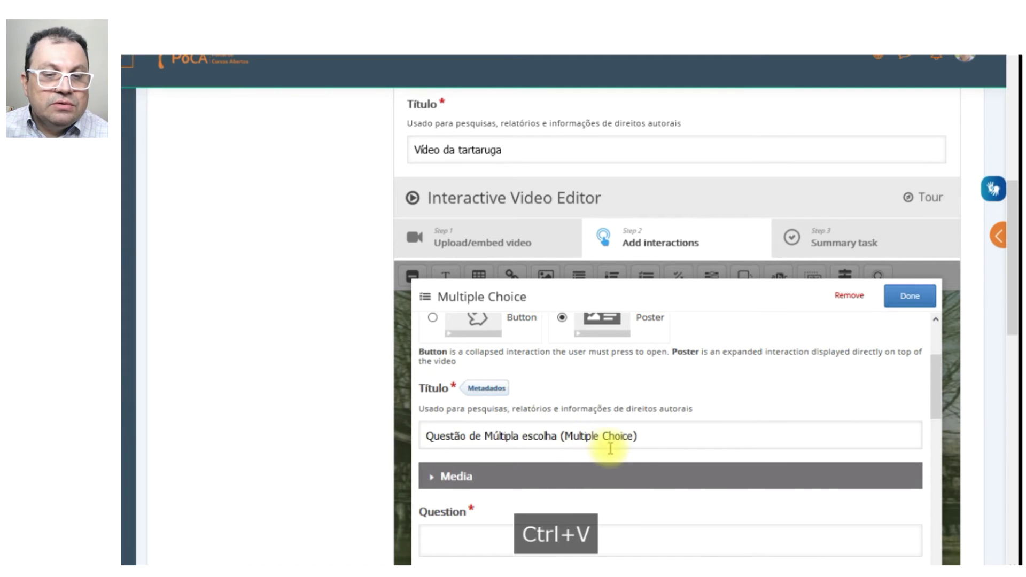
# Set the question text to "Escolha as opções corretas sobre Napoleão!".
pyautogui.scroll(-2, 862, 385)
pyautogui.scroll(-1, 862, 385)
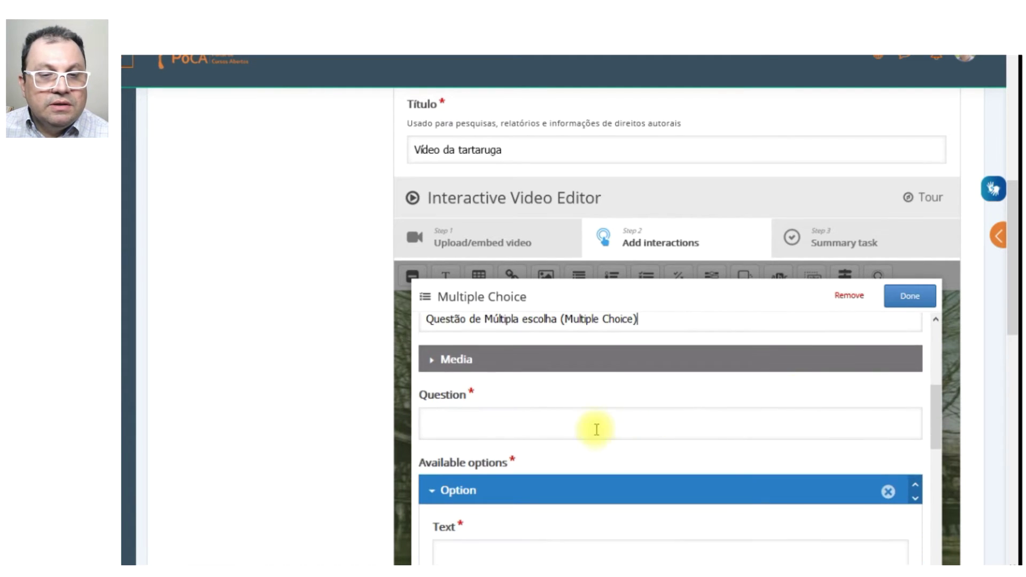
pyautogui.click(582, 430)
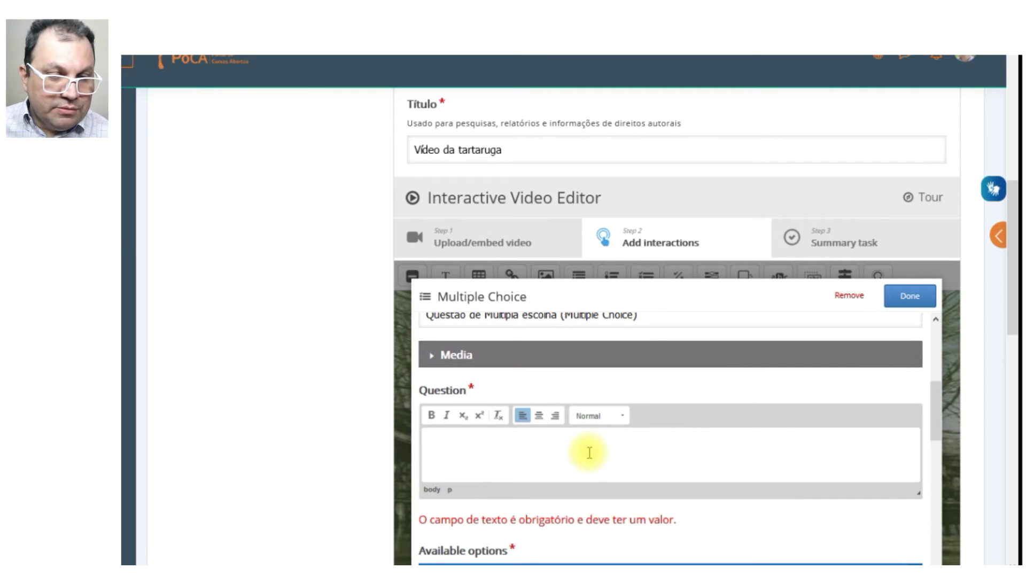
pyautogui.write('Escolha as opções corretas sobre Napoleão!')
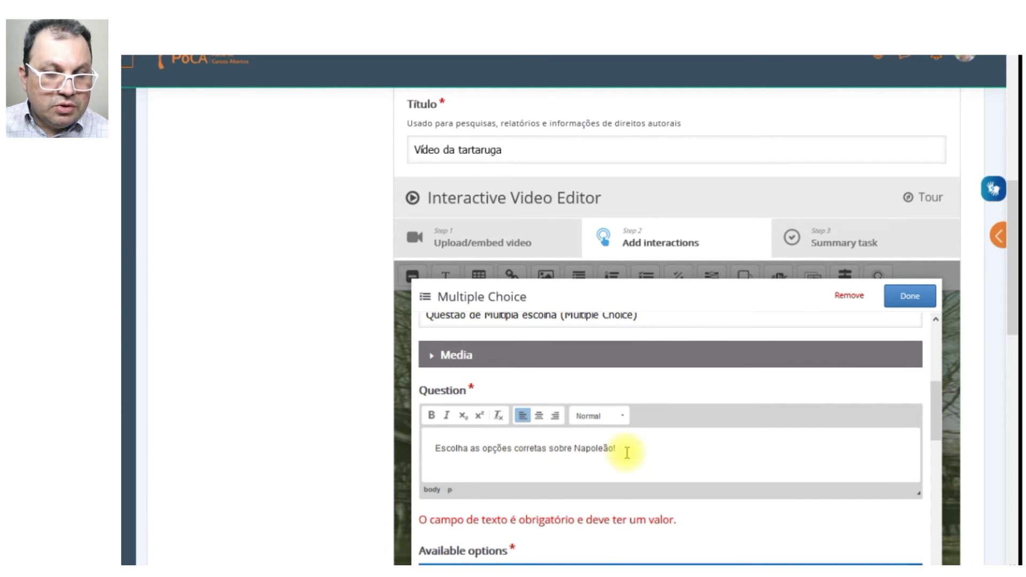
# Enter "Viveu seus últimos anos preso." as the text of the first answer option.
pyautogui.scroll(-4, 658, 453)
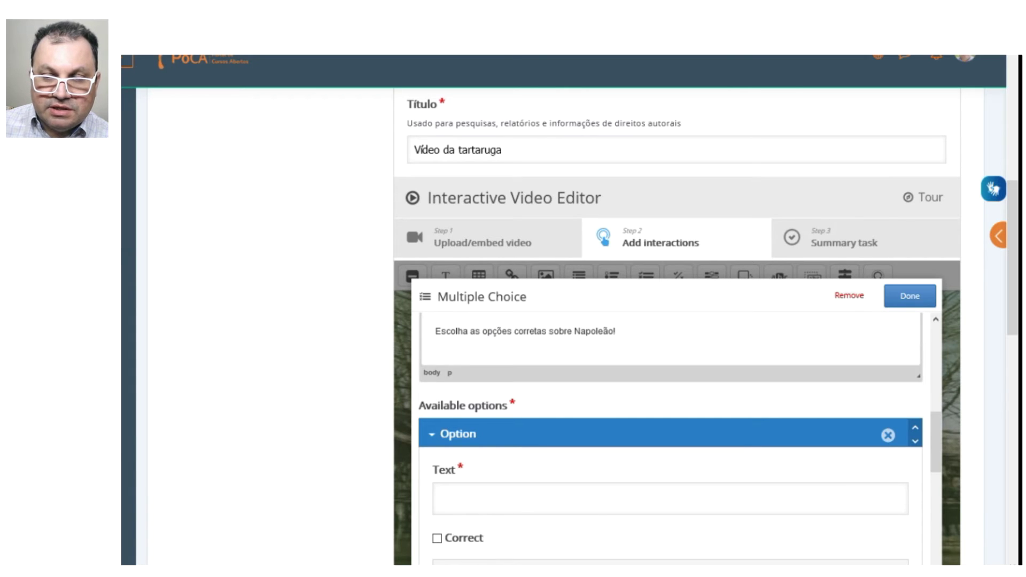
pyautogui.click(646, 498)
pyautogui.write('Viveu seus últimos anos preso.')
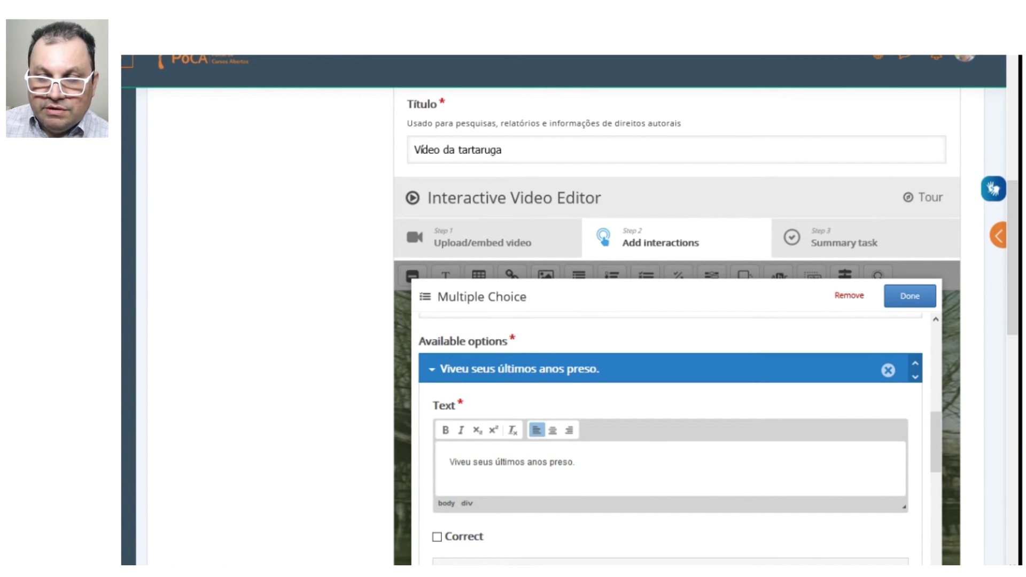
# Fill the second answer option with "Foi o presidente da França." and mark the first option as correct.
pyautogui.hotkey('ctrl', 'c')
pyautogui.scroll(-4, 695, 460)
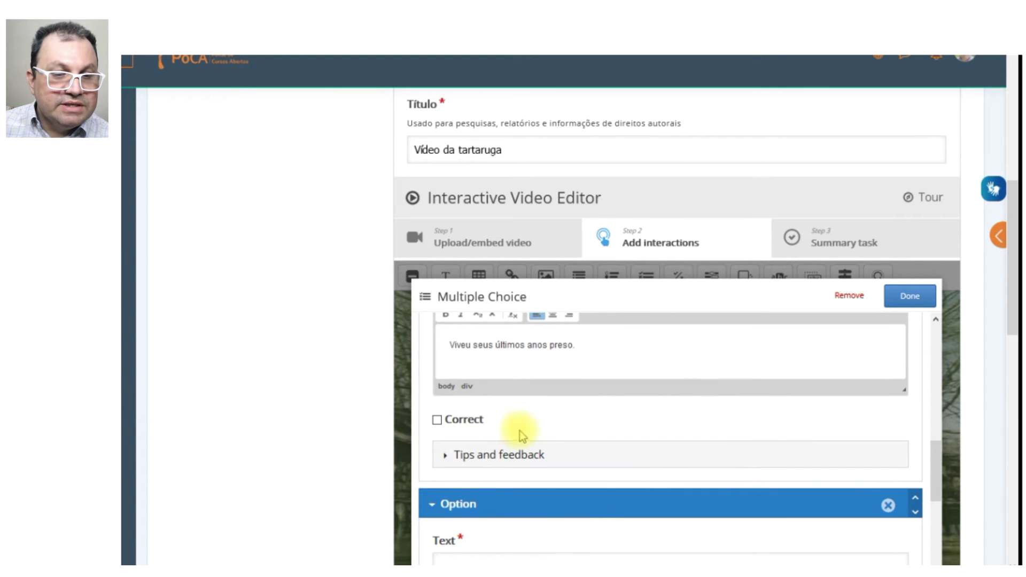
pyautogui.scroll(-3, 517, 434)
pyautogui.click(523, 453)
pyautogui.hotkey('ctrl', 'v')
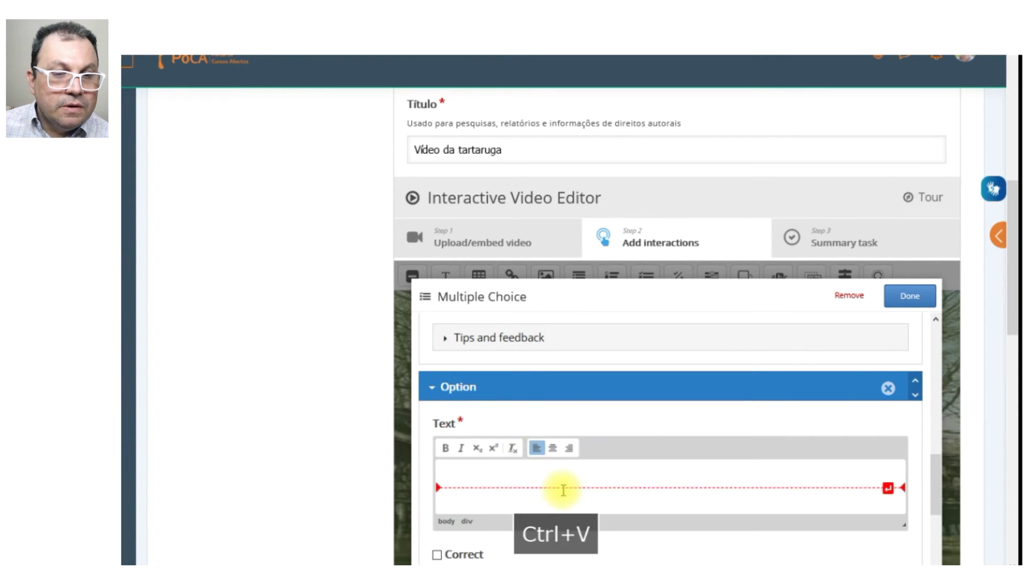
pyautogui.scroll(4, 586, 459)
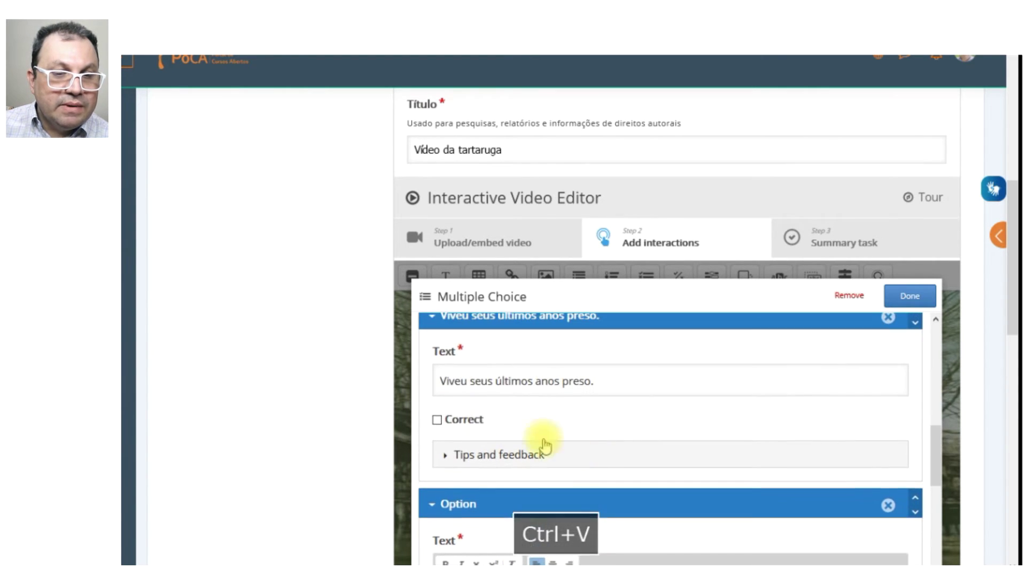
pyautogui.click(437, 420)
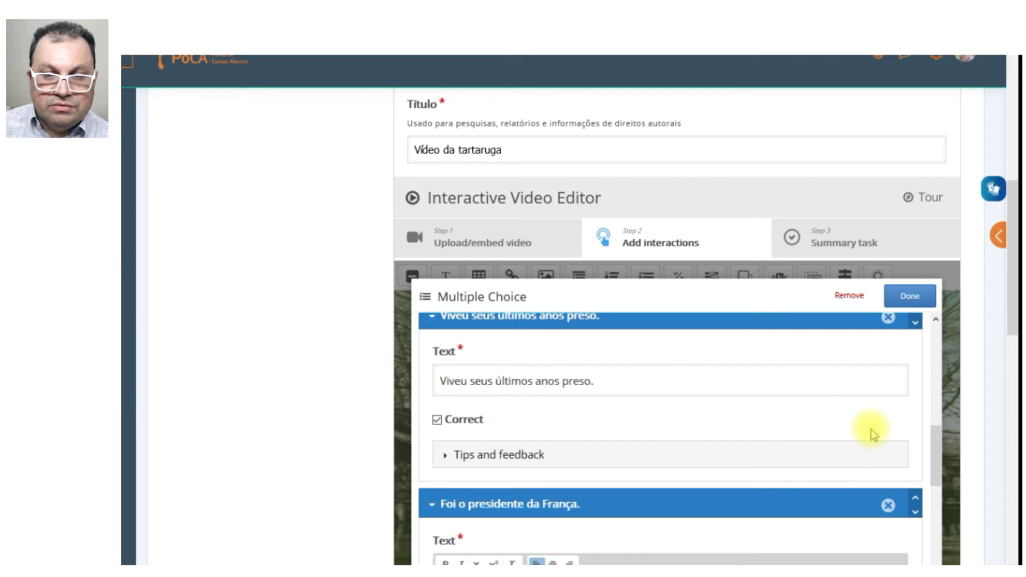
# Add a third answer option with the text "Era bem alto.".
pyautogui.scroll(-4, 714, 444)
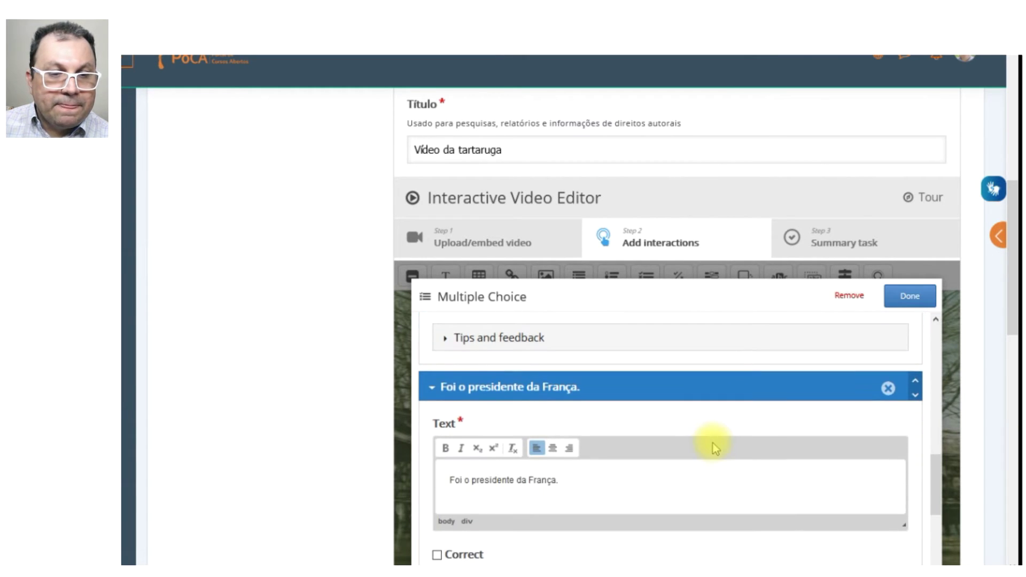
pyautogui.scroll(-3, 690, 440)
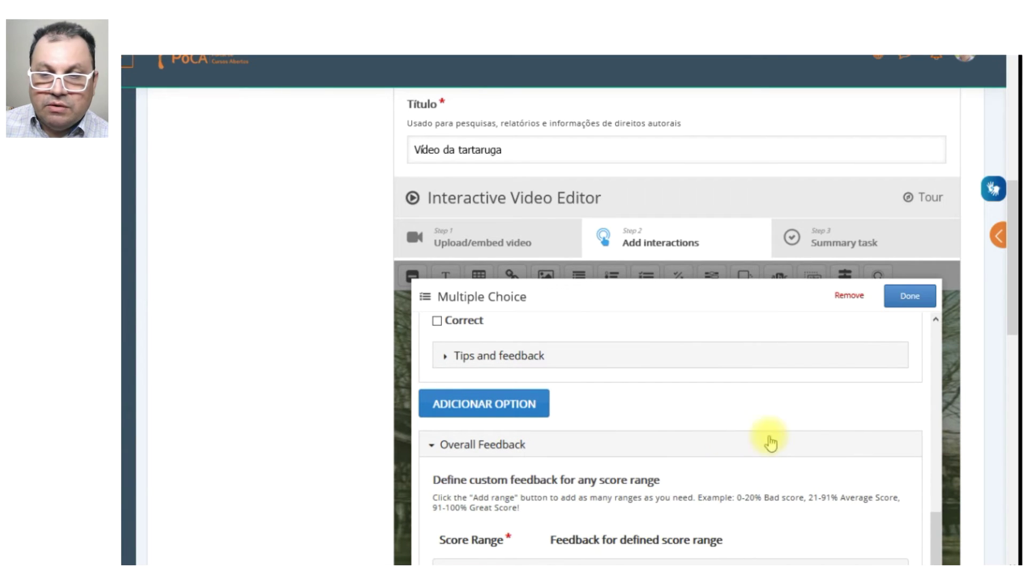
pyautogui.click(521, 405)
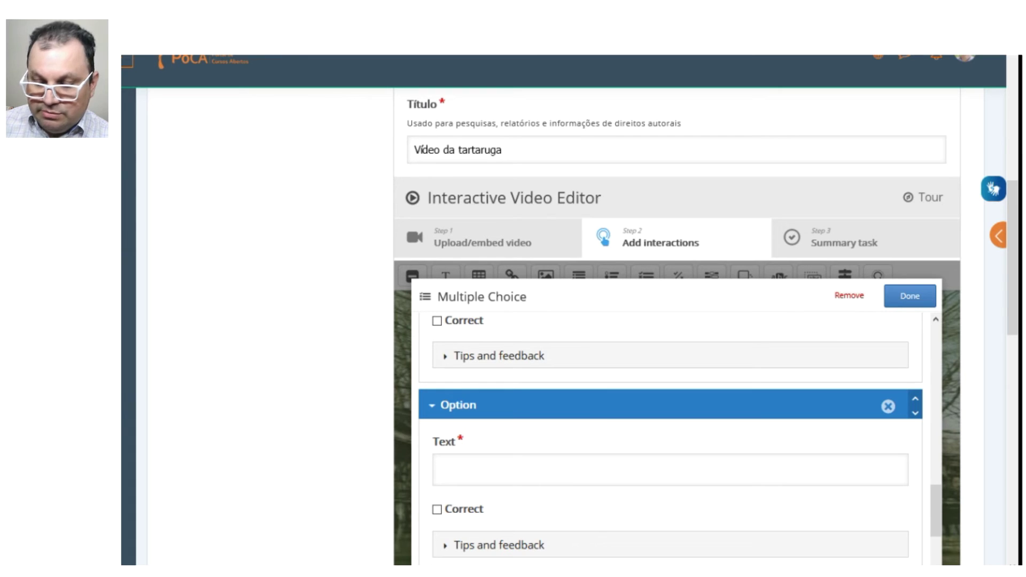
pyautogui.hotkey('ctrl', 'c')
pyautogui.click(605, 468)
pyautogui.hotkey('ctrl', 'v')
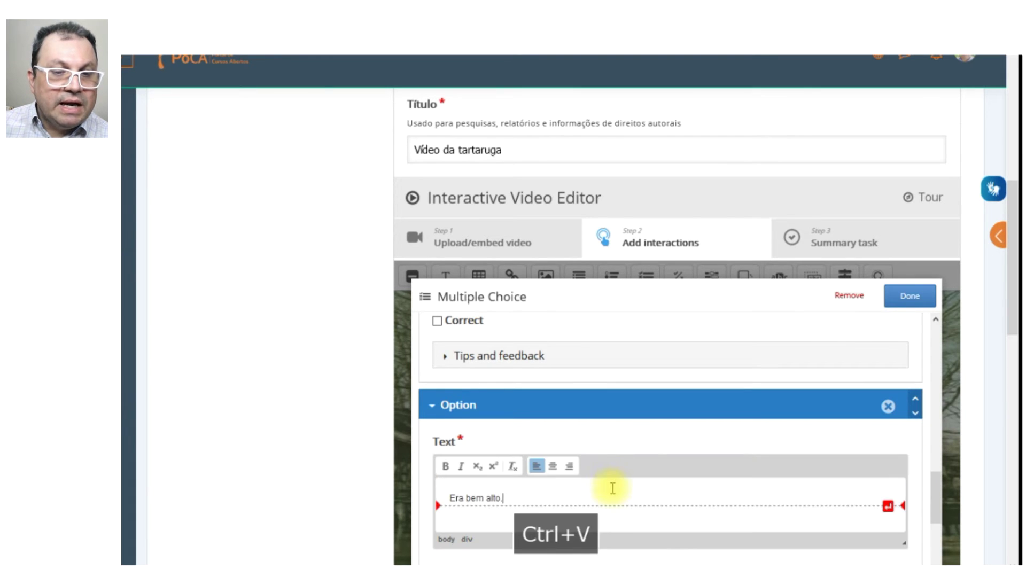
# Add a fourth answer option with the text "Era baixo." and mark it as correct.
pyautogui.scroll(-2, 644, 475)
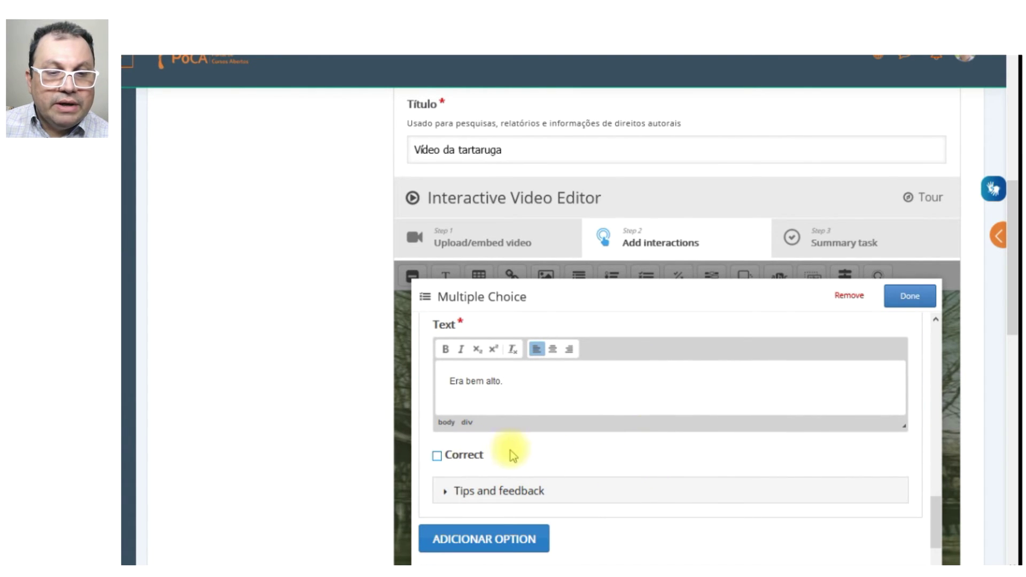
pyautogui.scroll(-2, 645, 472)
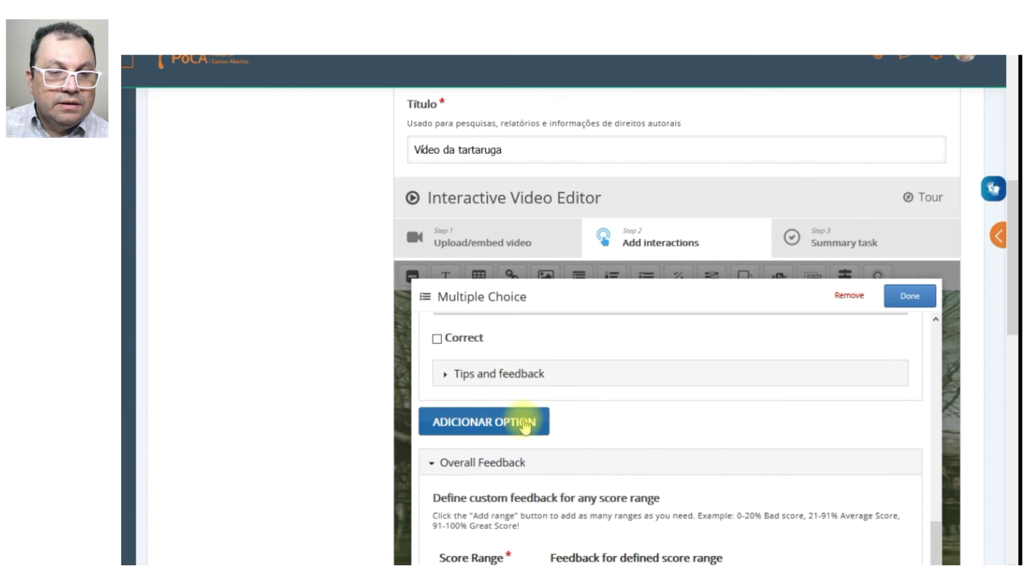
pyautogui.click(523, 421)
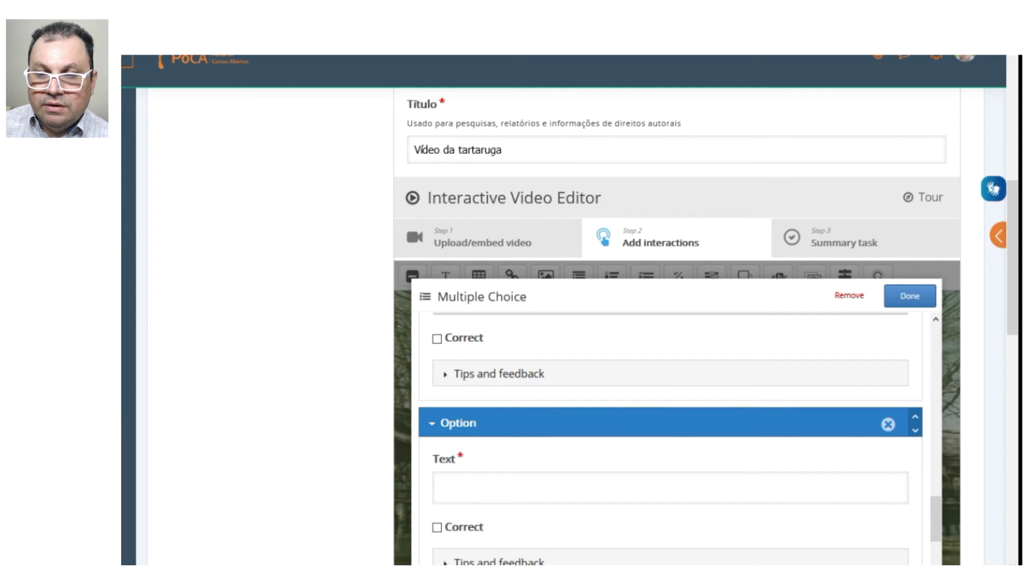
pyautogui.hotkey('ctrl', 'c')
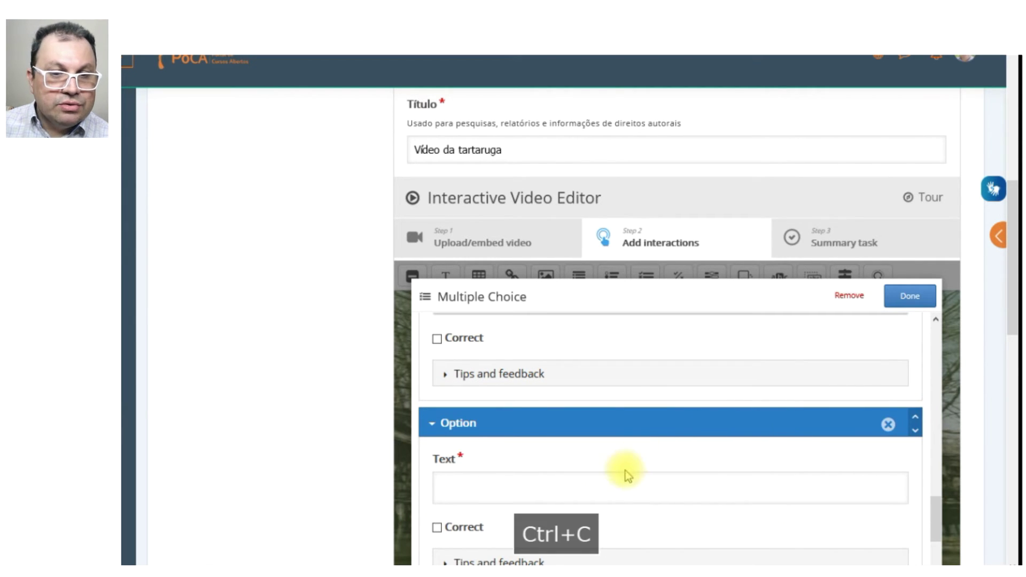
pyautogui.click(614, 486)
pyautogui.hotkey('ctrl', 'v')
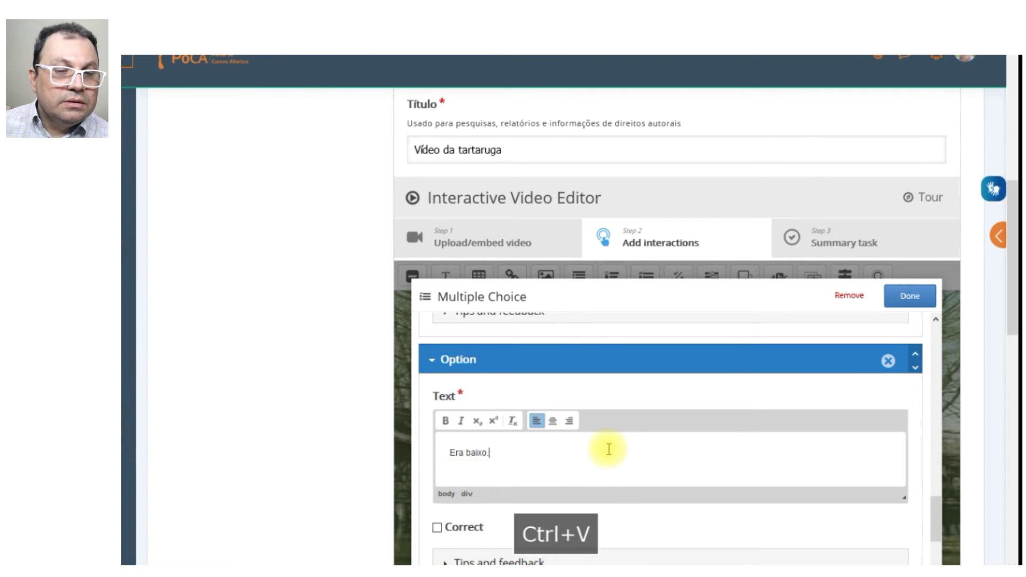
pyautogui.click(437, 528)
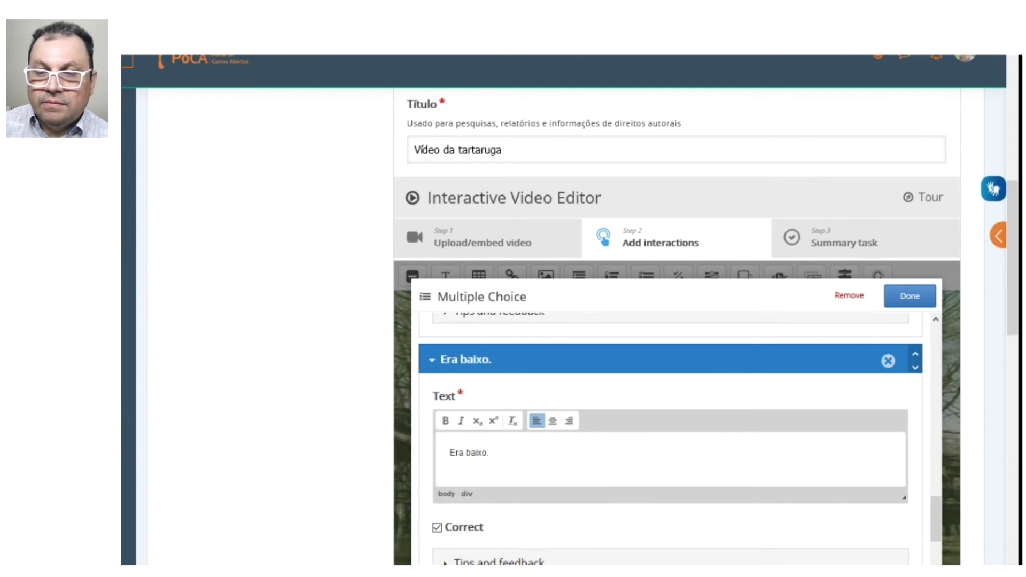
# Fill the fifth answer option with "Foi militar.", mark it as correct, and finish editing the Multiple Choice question.
pyautogui.scroll(-2, 550, 488)
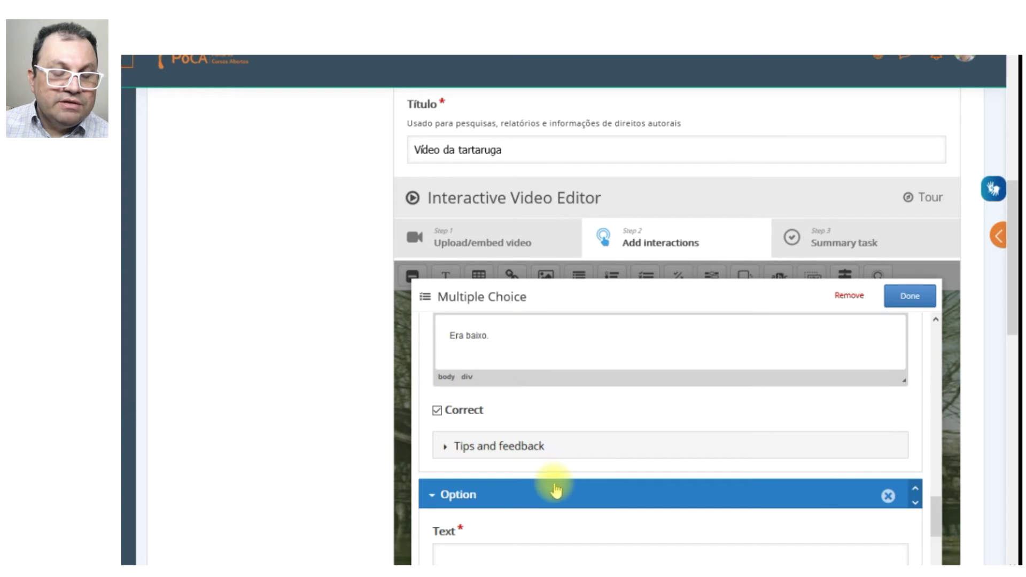
pyautogui.scroll(-2, 588, 471)
pyautogui.click(539, 451)
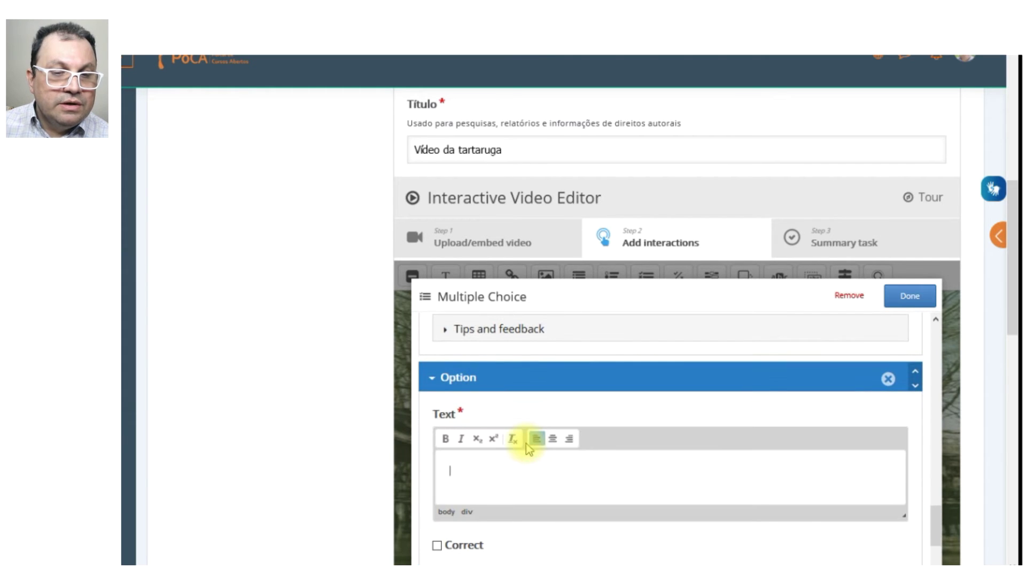
pyautogui.hotkey('ctrl', 'v')
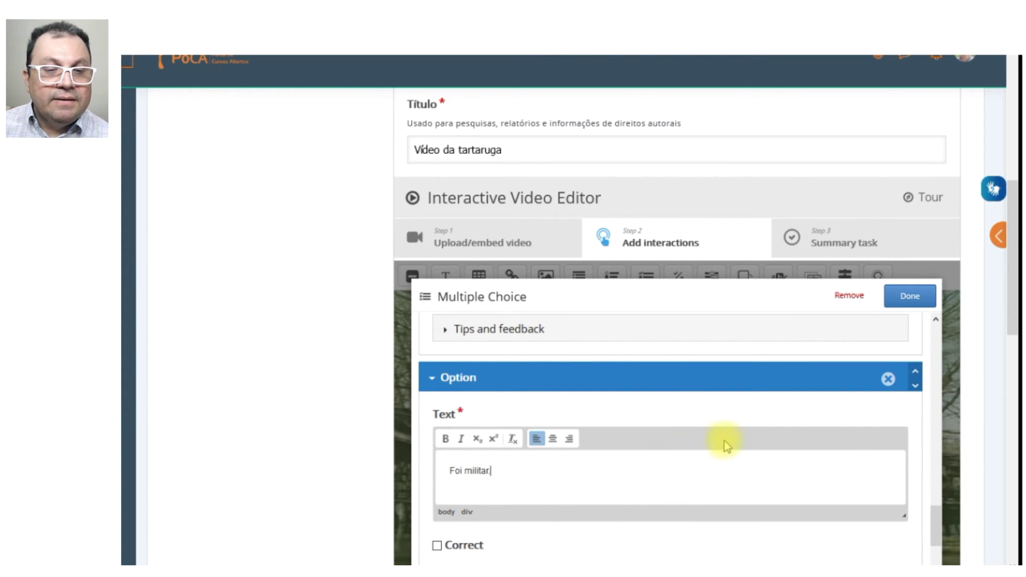
pyautogui.click(437, 545)
pyautogui.scroll(-4, 630, 463)
pyautogui.scroll(-2, 678, 438)
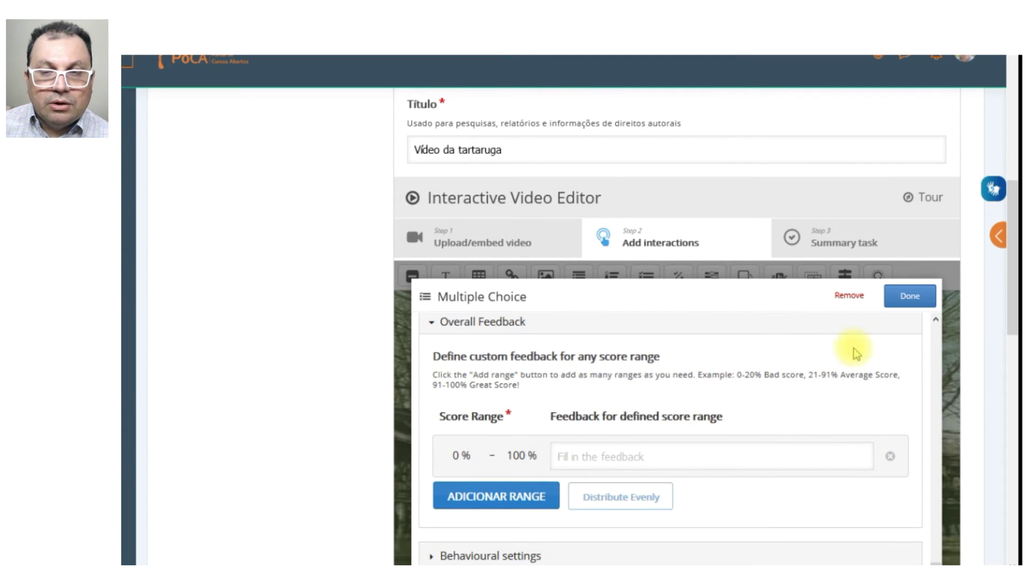
pyautogui.click(919, 300)
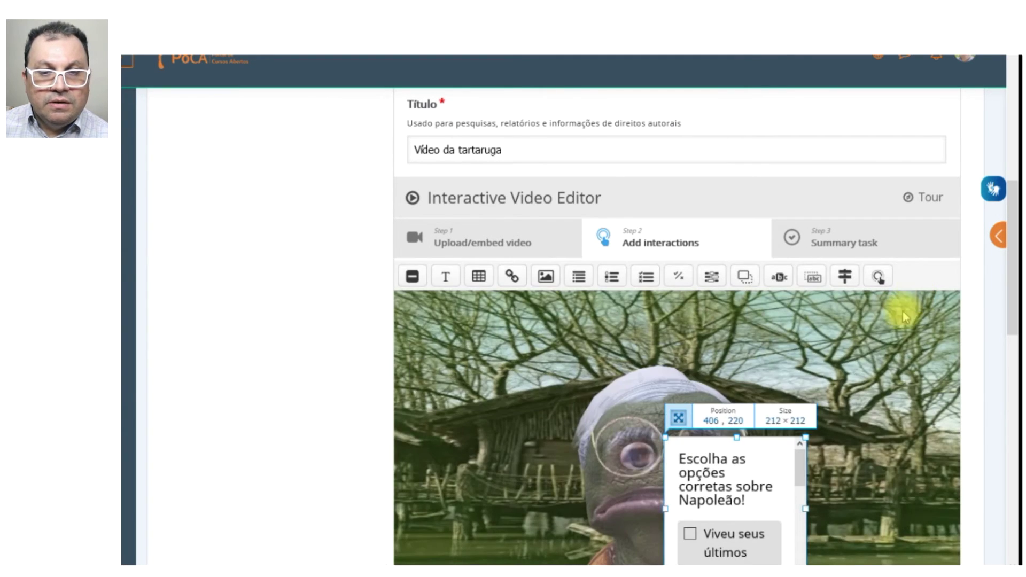
# Enlarge the Napoleon question box on the video to about 458 × 402, and save and display the activity.
pyautogui.moveTo(666, 437); pyautogui.dragTo(505, 312)
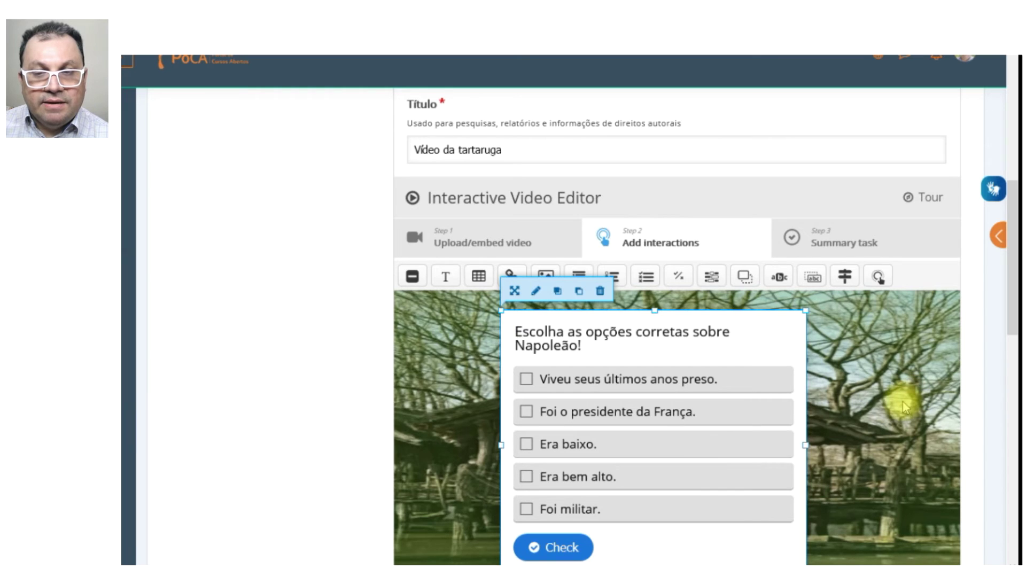
pyautogui.scroll(-15, 898, 385)
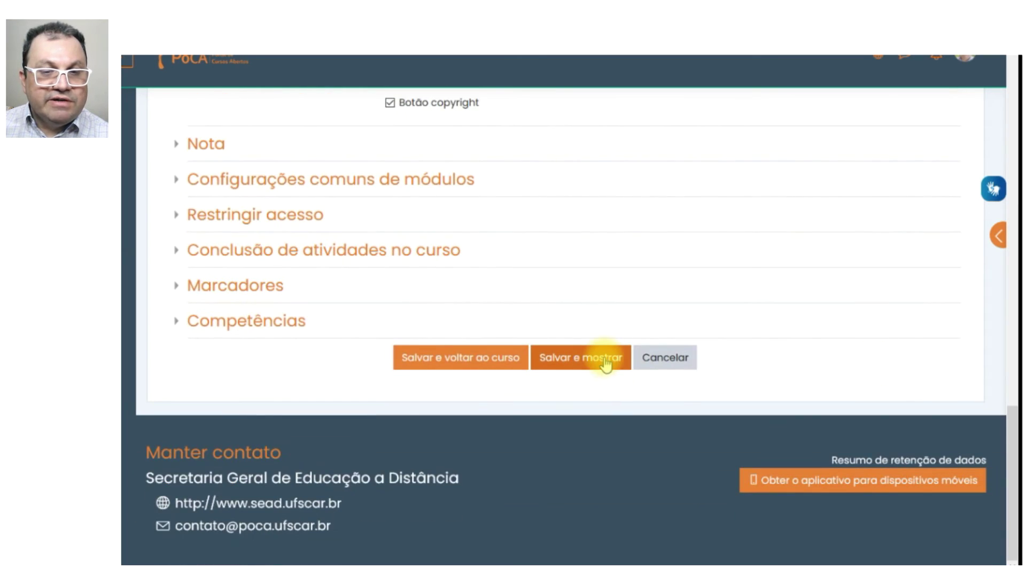
pyautogui.click(605, 365)
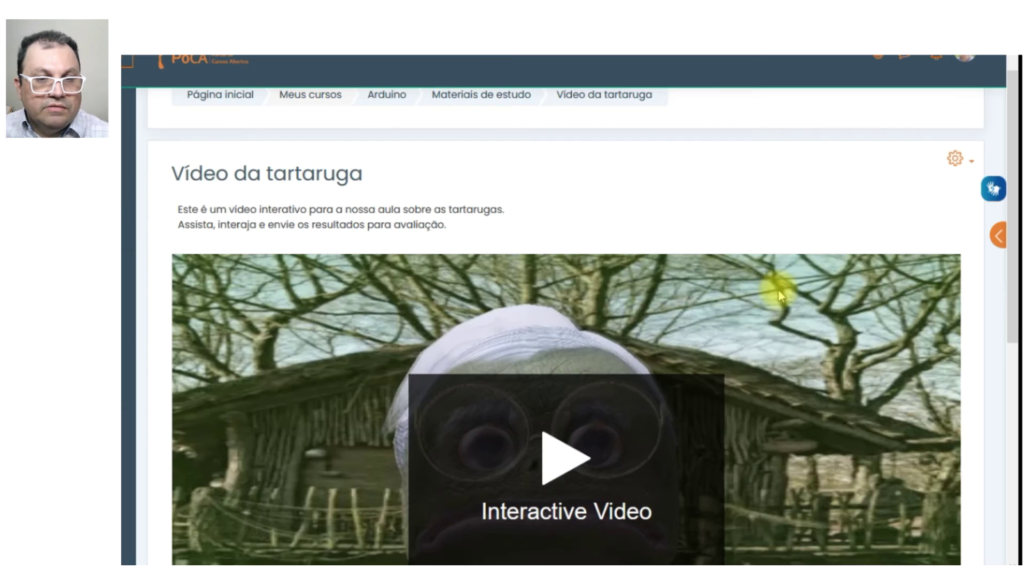
# Test the Napoleon question in the video by checking every option except "Era bem alto." as the answer, and reveal the solution.
pyautogui.scroll(-3, 776, 284)
pyautogui.scroll(-2, 779, 289)
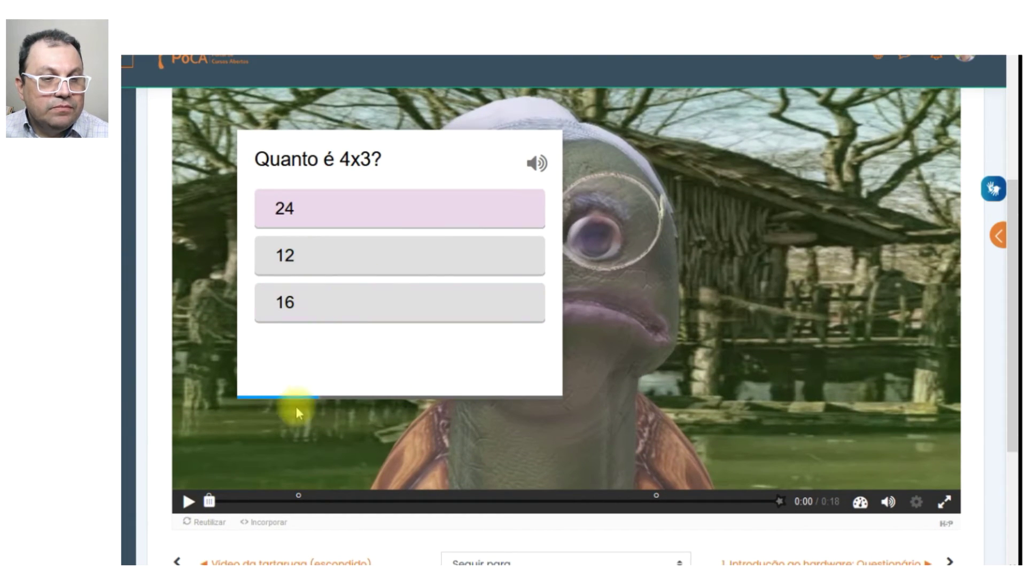
pyautogui.click(657, 498)
pyautogui.scroll(1, 275, 213)
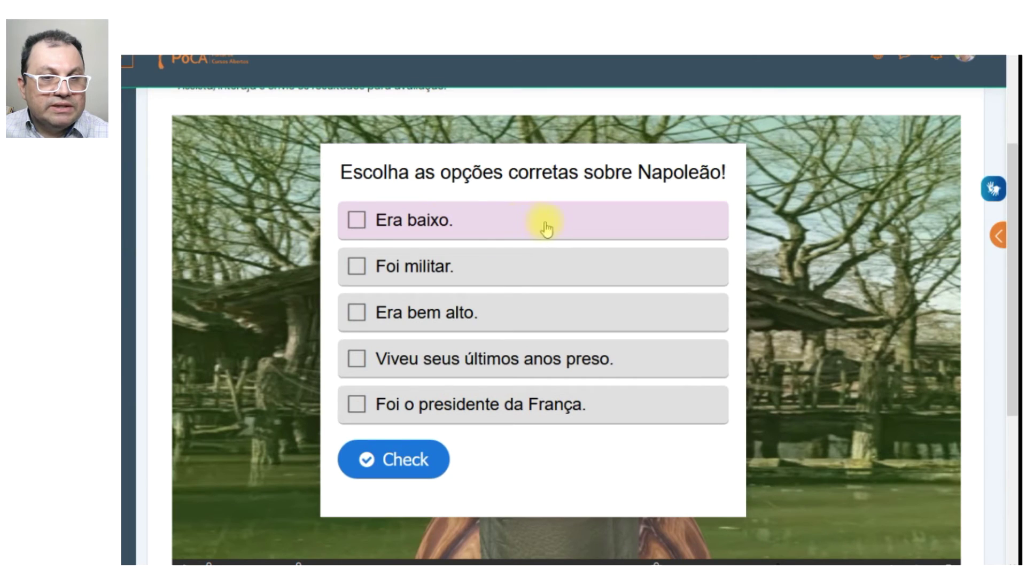
pyautogui.click(385, 220)
pyautogui.click(374, 270)
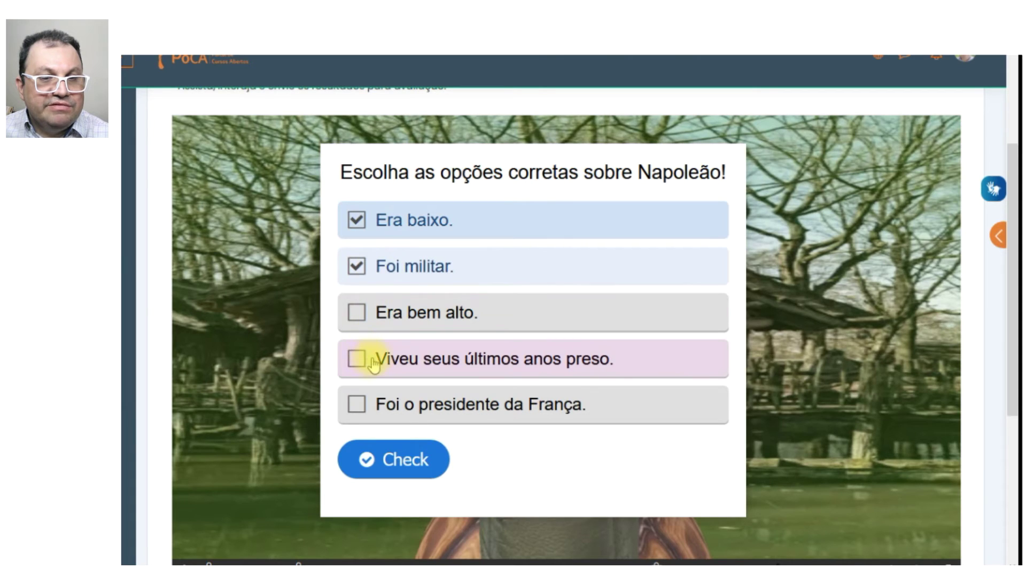
pyautogui.click(373, 358)
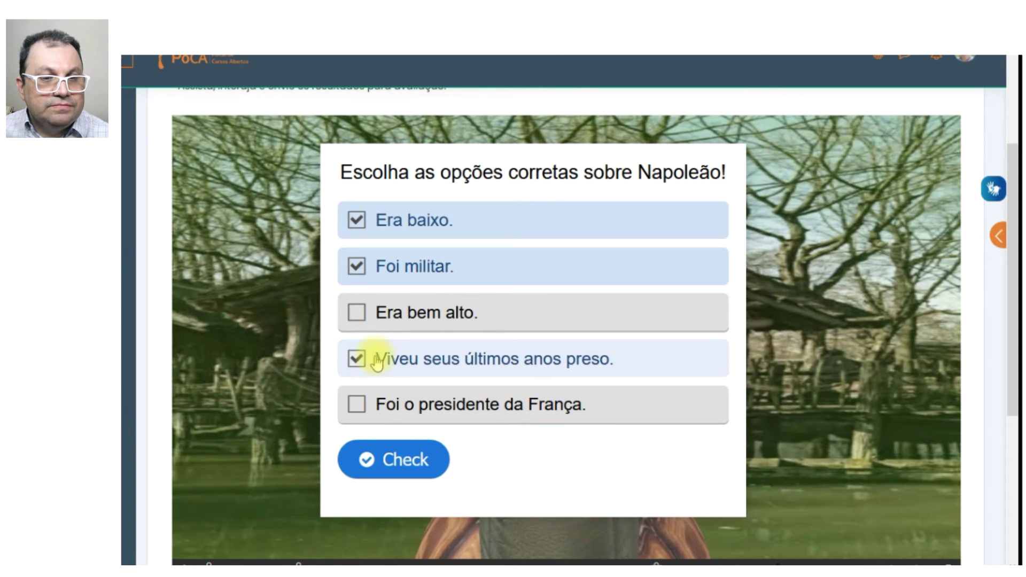
pyautogui.click(385, 407)
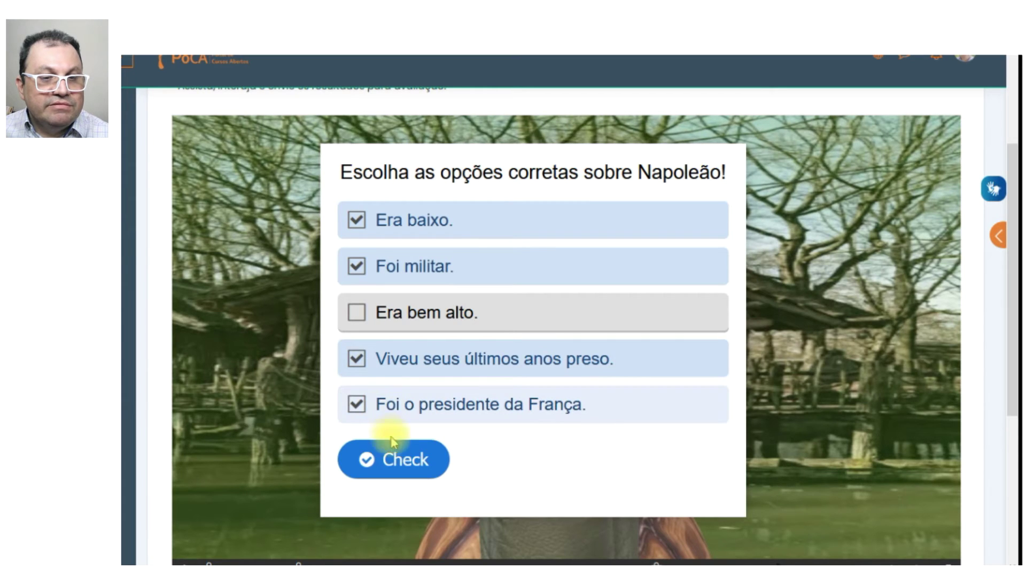
pyautogui.click(396, 459)
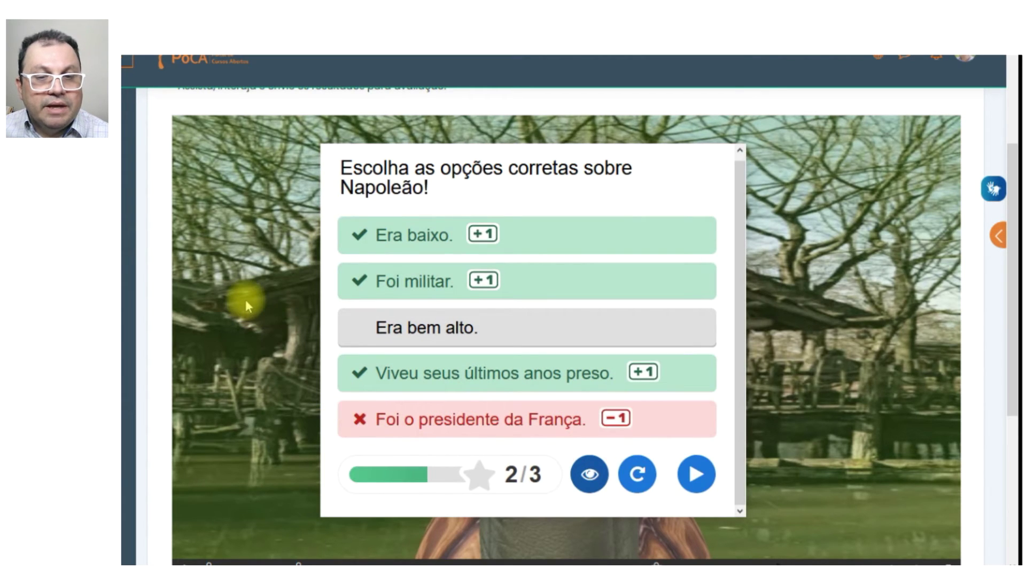
pyautogui.click(591, 475)
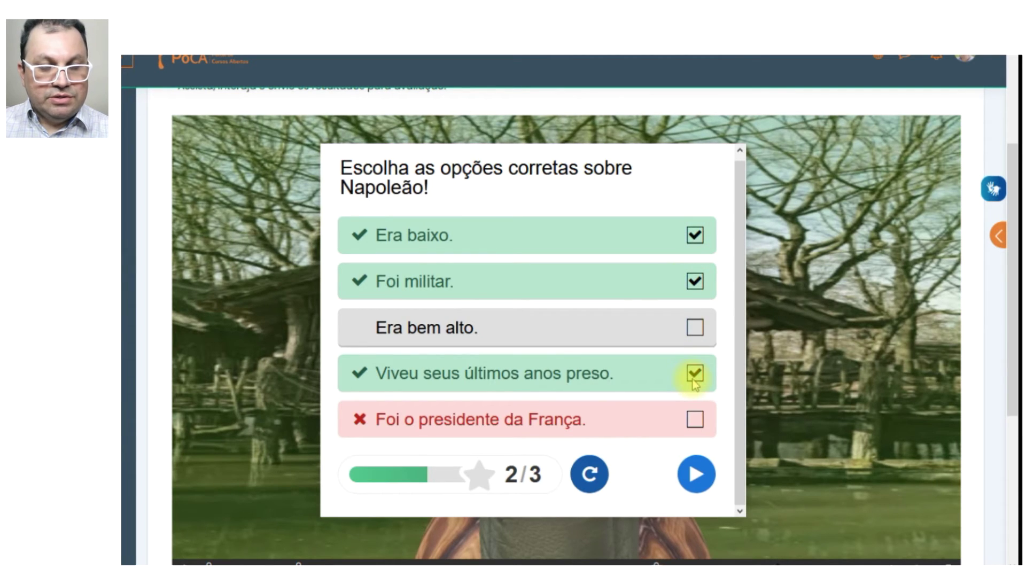
# Retry the Napoleon question with "Viveu seus últimos anos preso.", "Era baixo." and "Foi militar.", continue the video, and return to the question.
pyautogui.click(590, 474)
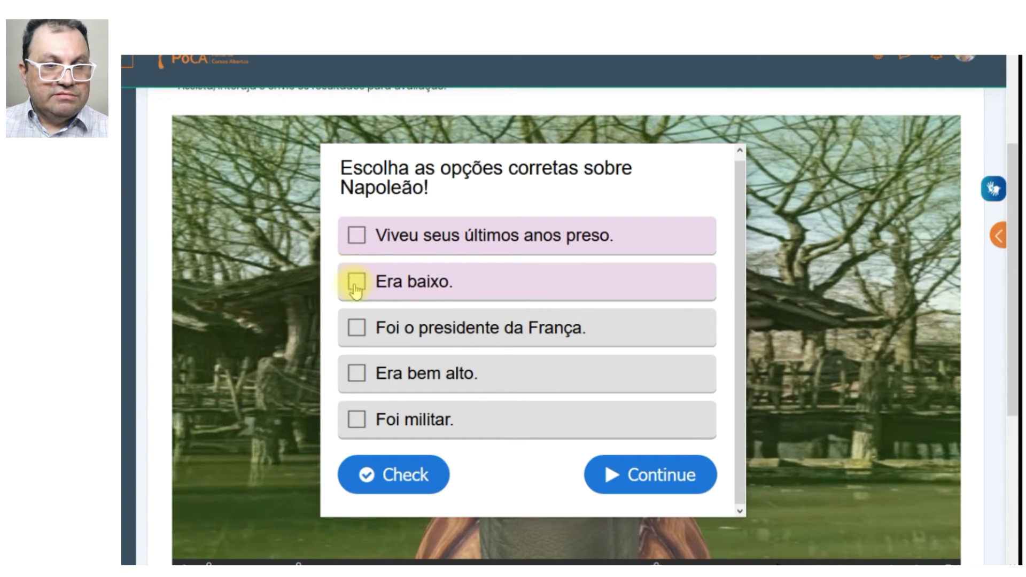
pyautogui.click(353, 236)
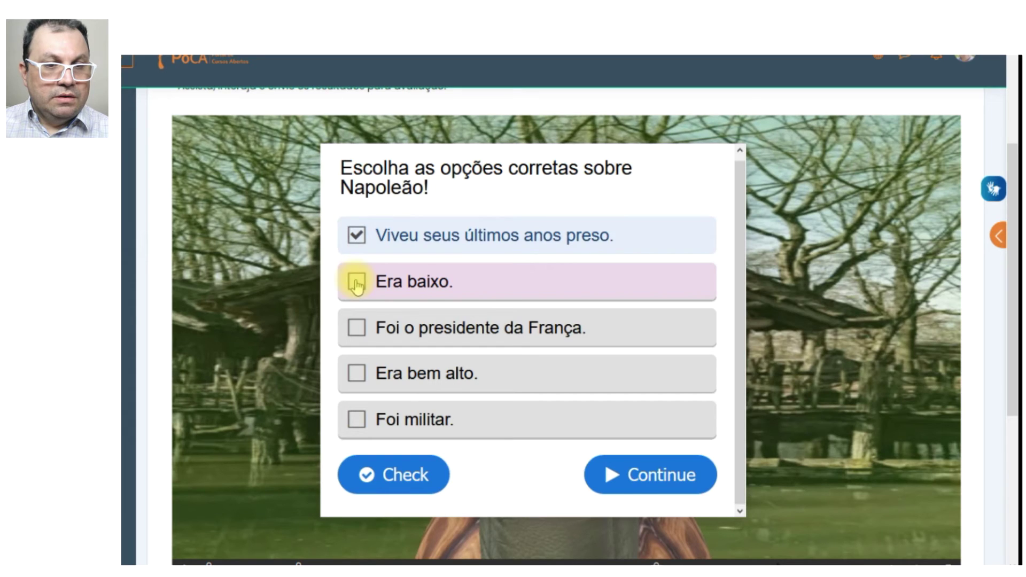
pyautogui.click(356, 281)
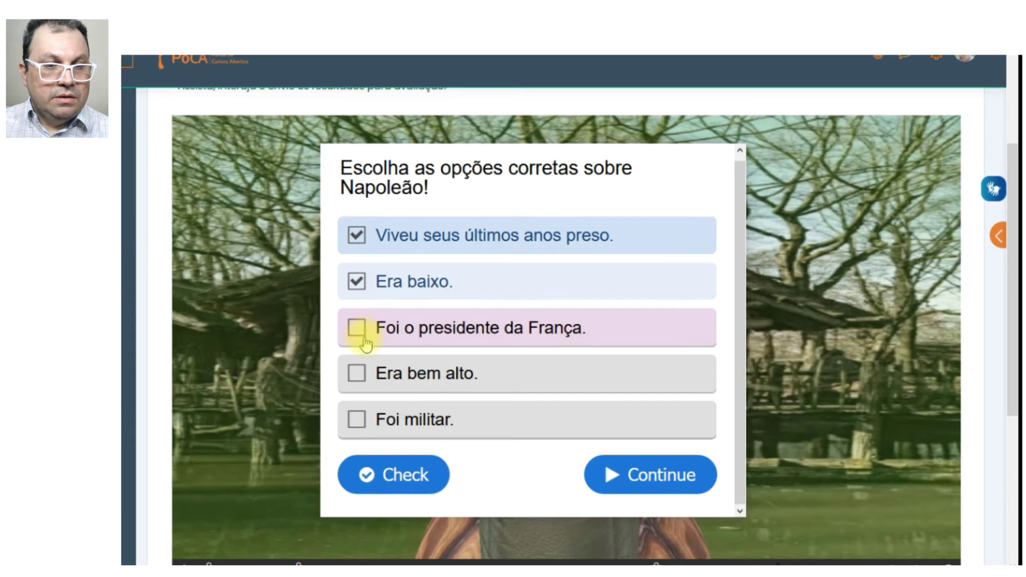
pyautogui.click(355, 417)
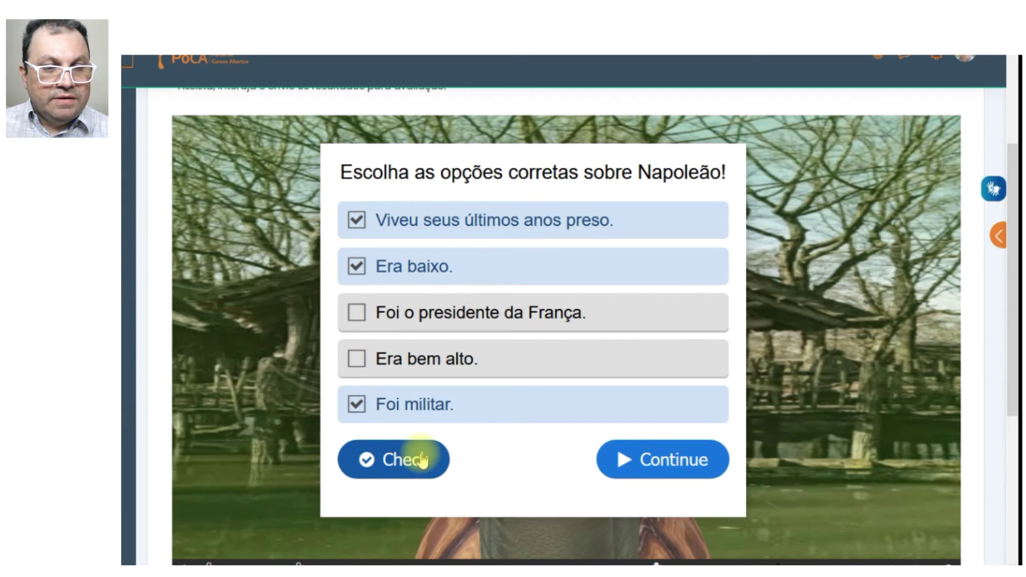
pyautogui.click(421, 459)
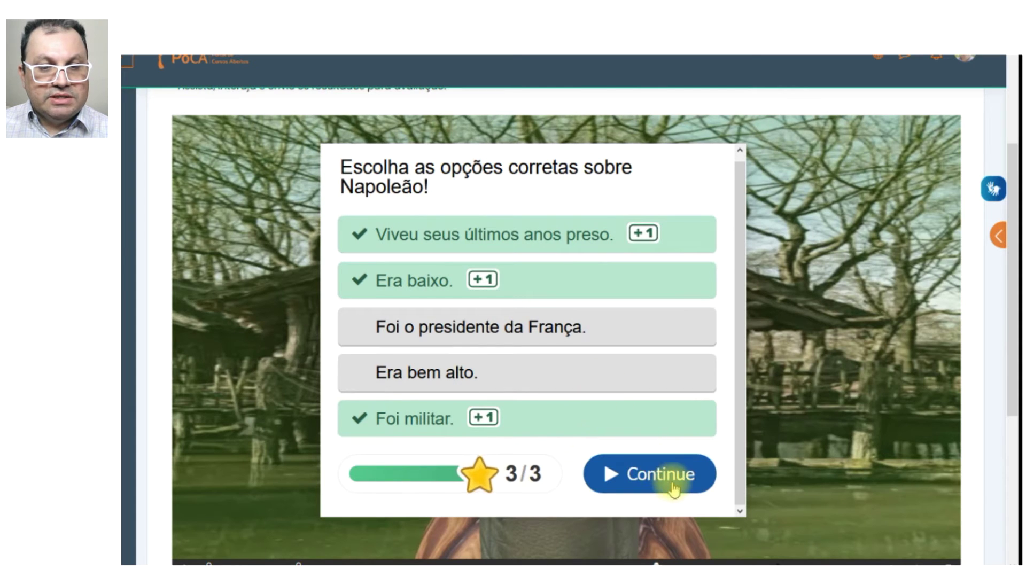
pyautogui.click(640, 478)
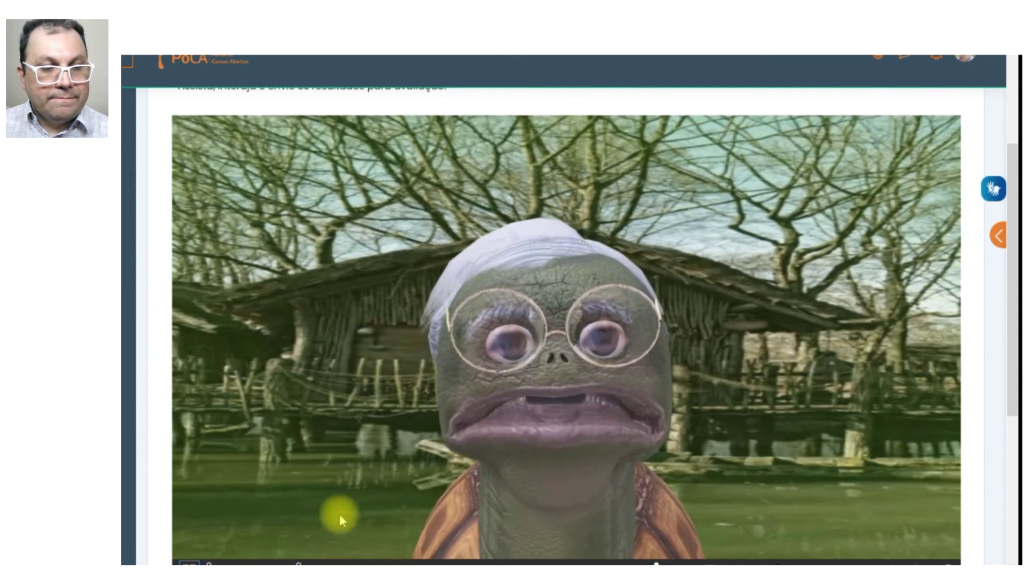
pyautogui.click(656, 562)
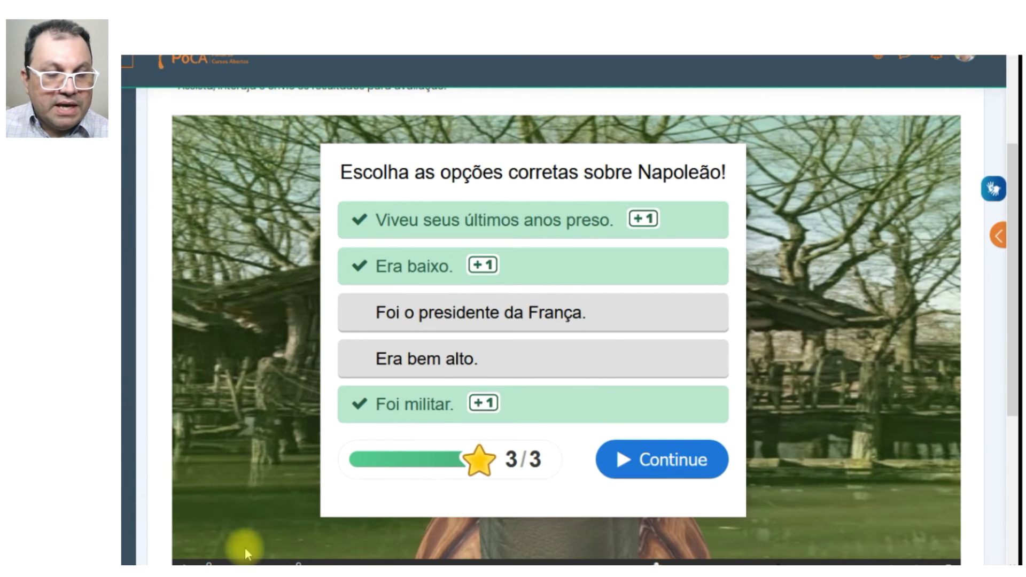
# Open the activity for editing and move the editor's video to the Multiple Choice question at 0:15.
pyautogui.scroll(3, 933, 149)
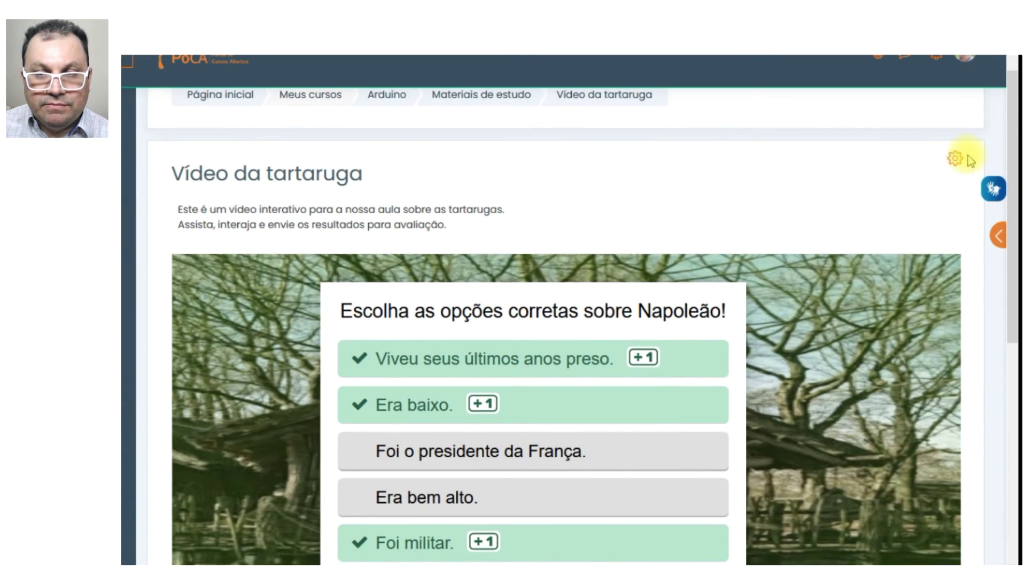
pyautogui.click(957, 157)
pyautogui.click(899, 188)
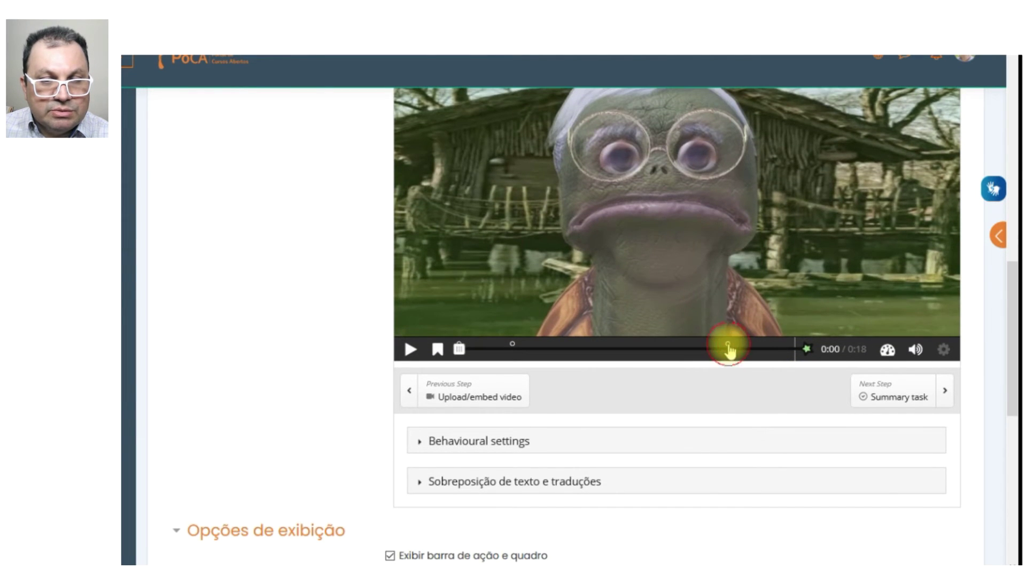
pyautogui.click(729, 346)
pyautogui.scroll(3, 728, 344)
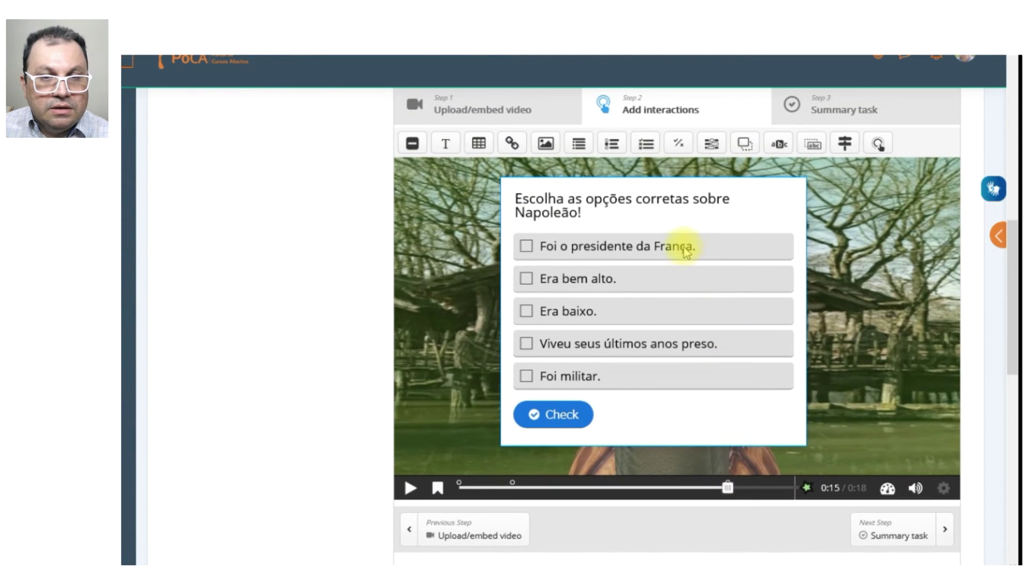
# Duplicate the Napoleon question and place the original and the copy side by side, partly overlapping, on the video.
pyautogui.click(704, 215)
pyautogui.hotkey('ctrl', 'c')
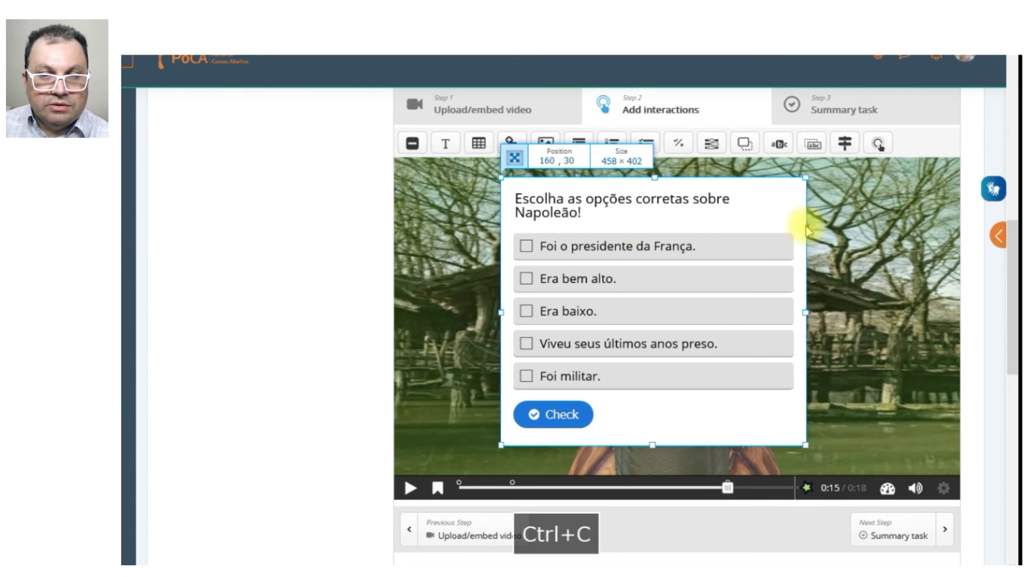
pyautogui.hotkey('ctrl', 'v')
pyautogui.moveTo(758, 219); pyautogui.dragTo(848, 224)
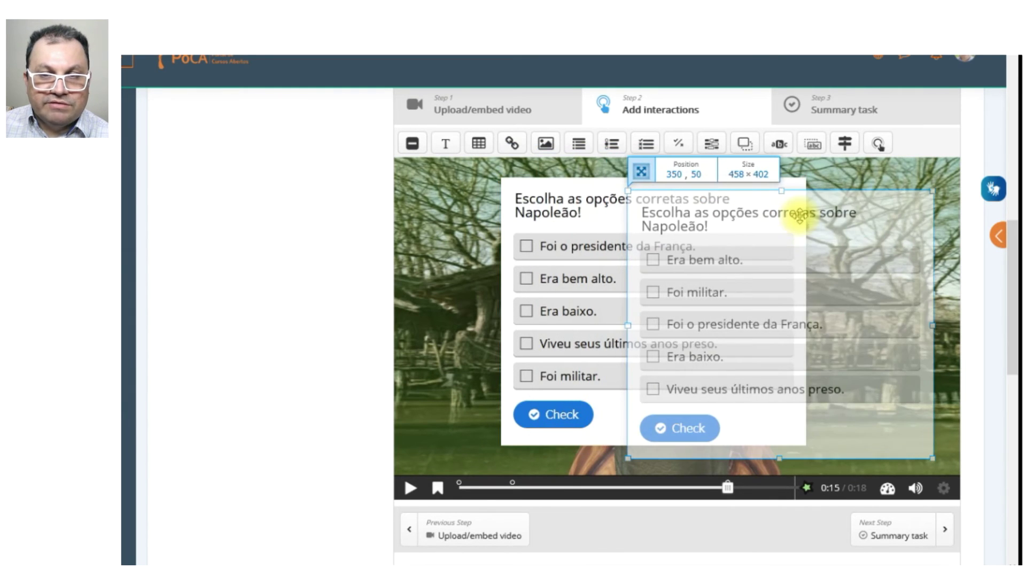
pyautogui.moveTo(575, 212); pyautogui.dragTo(503, 214)
pyautogui.moveTo(716, 220)
pyautogui.mouseDown()
pyautogui.moveTo(743, 220)
pyautogui.moveTo(732, 220)
pyautogui.mouseUp()
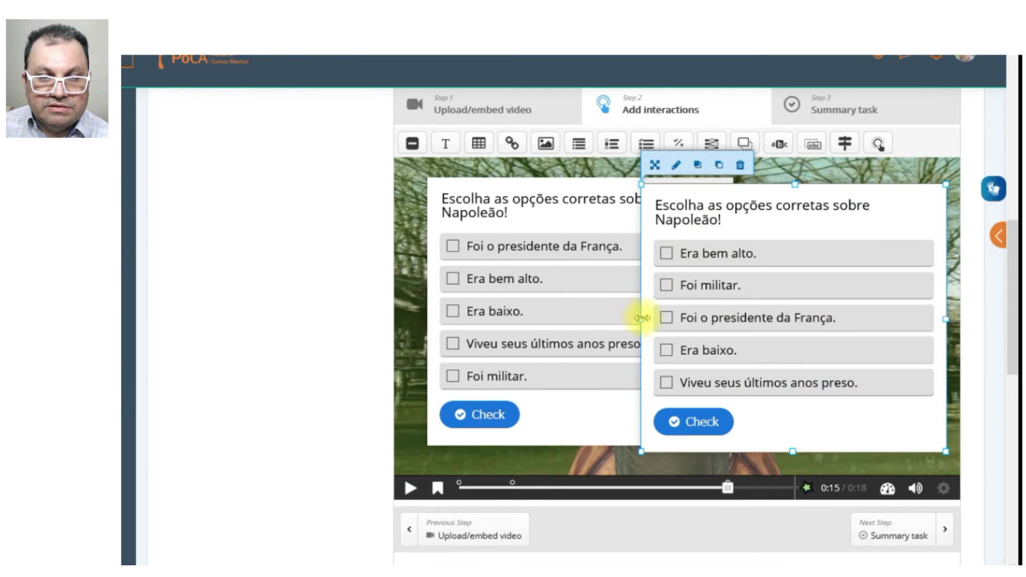
# Narrow the copied Napoleon question to 308 × 402 and title it "Questão de Múltipla escolha (Multiple Choice) 2".
pyautogui.moveTo(642, 319); pyautogui.dragTo(742, 321)
pyautogui.click(812, 257)
pyautogui.click(812, 257)
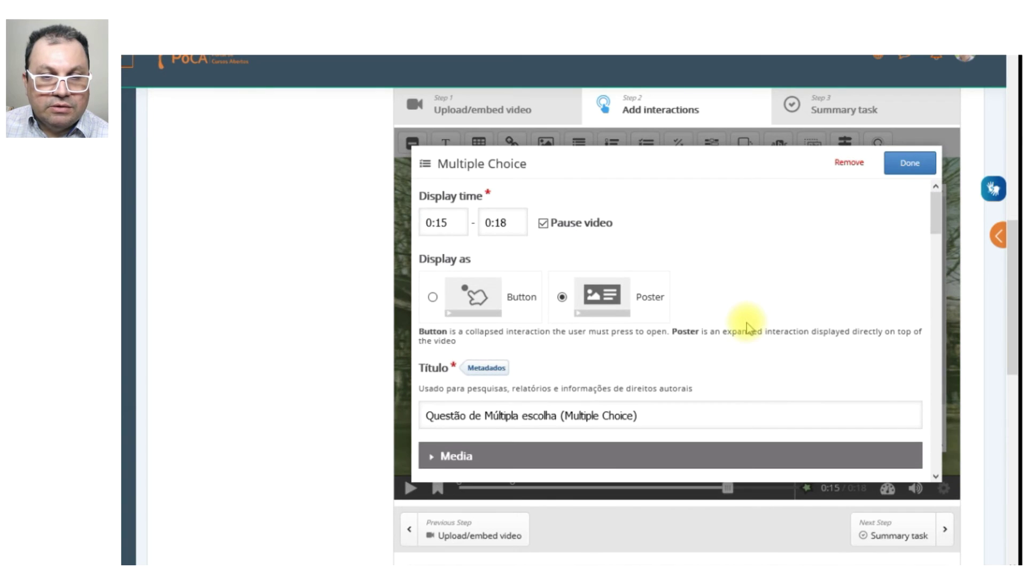
pyautogui.scroll(-10, 746, 323)
pyautogui.scroll(10, 747, 323)
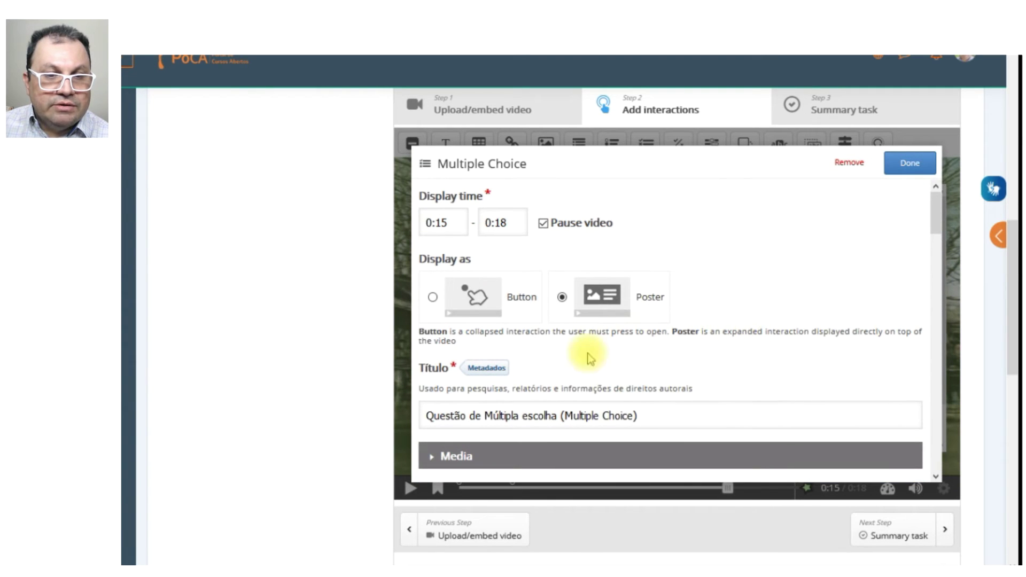
pyautogui.click(674, 419)
pyautogui.write('2')
pyautogui.click(905, 169)
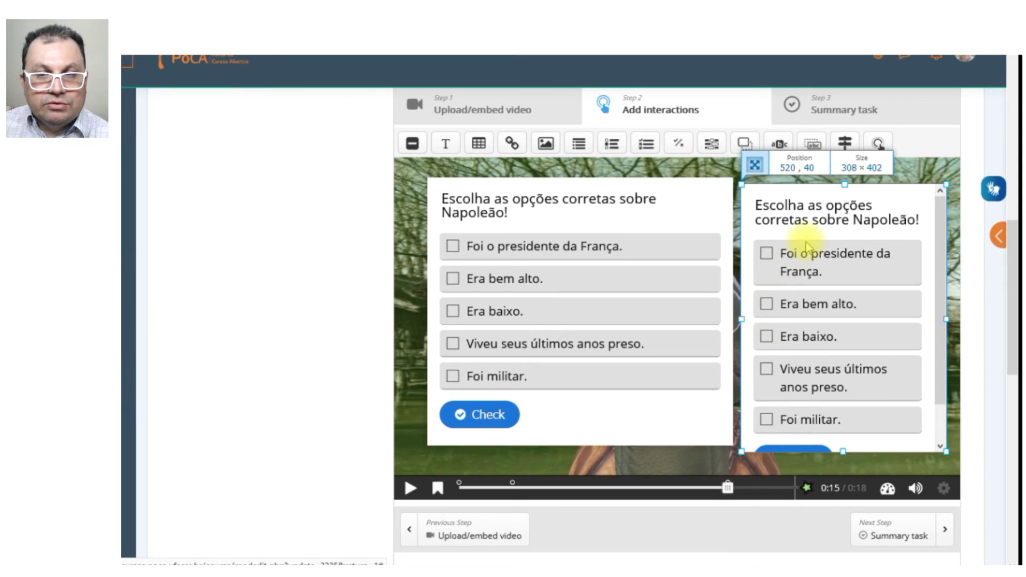
# Set the copied Napoleon question's display start to 0:17 and move the editor's video to that time.
pyautogui.doubleClick(829, 211)
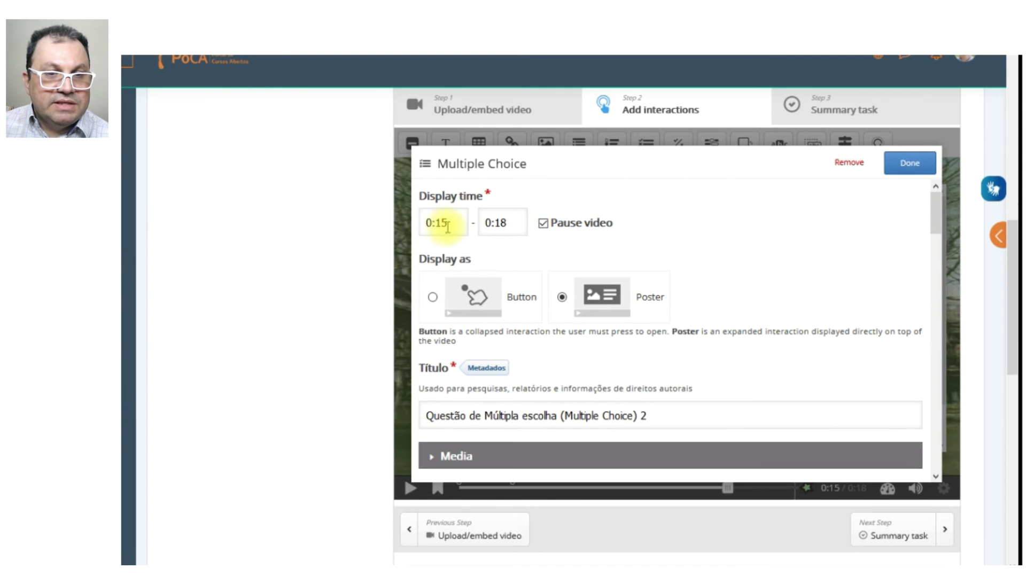
pyautogui.moveTo(438, 224); pyautogui.dragTo(458, 224)
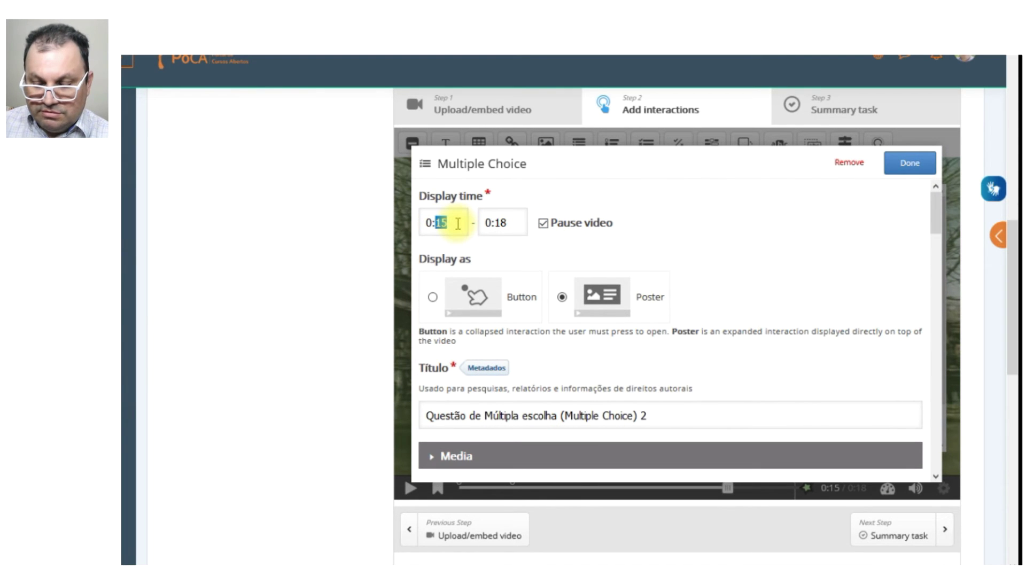
pyautogui.write('17')
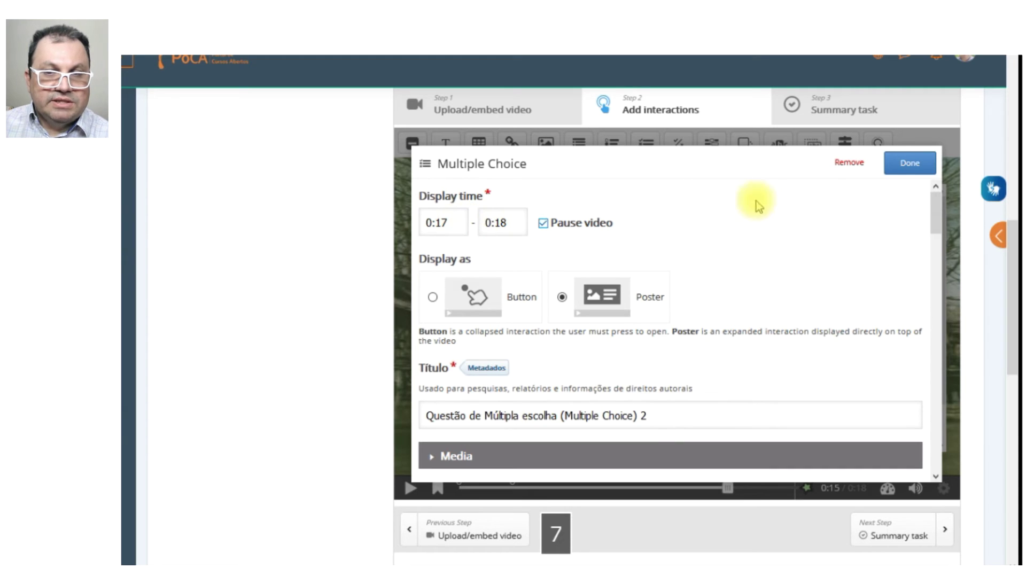
pyautogui.click(914, 163)
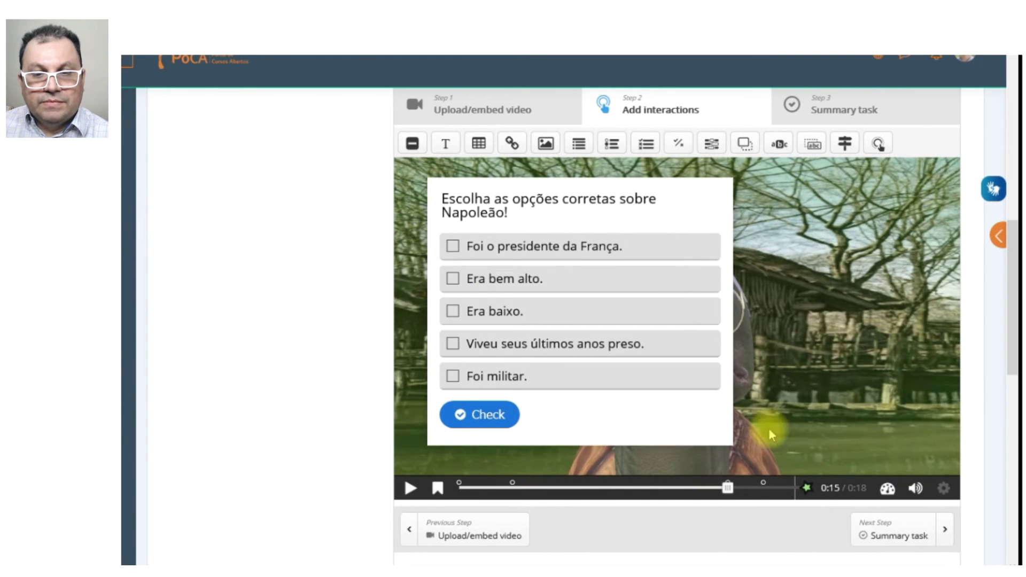
pyautogui.click(765, 488)
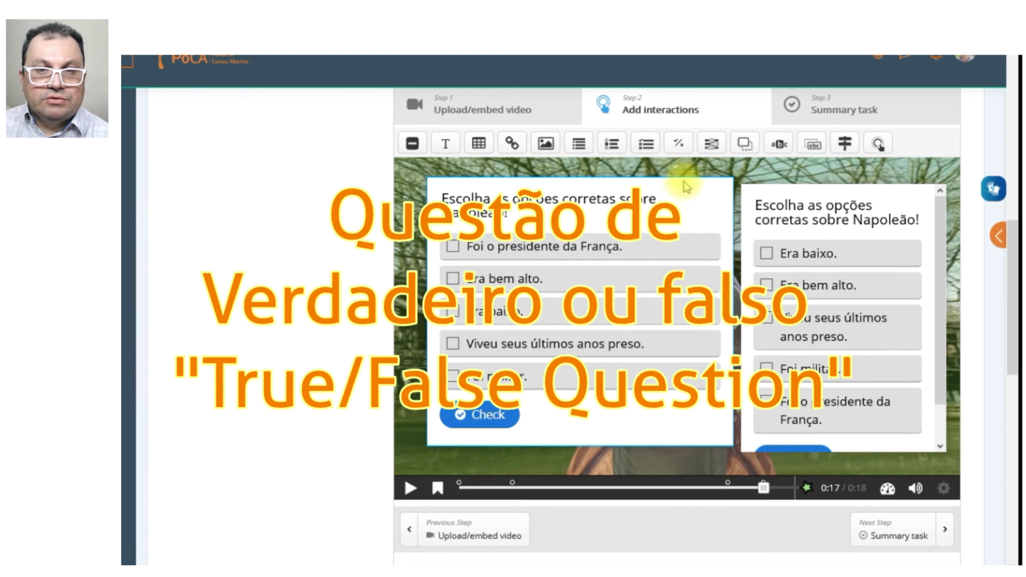
# Add a True/False Question displayed as a poster and titled "Questão de Verdadeiro ou falso (True/False Question)".
pyautogui.click(680, 144)
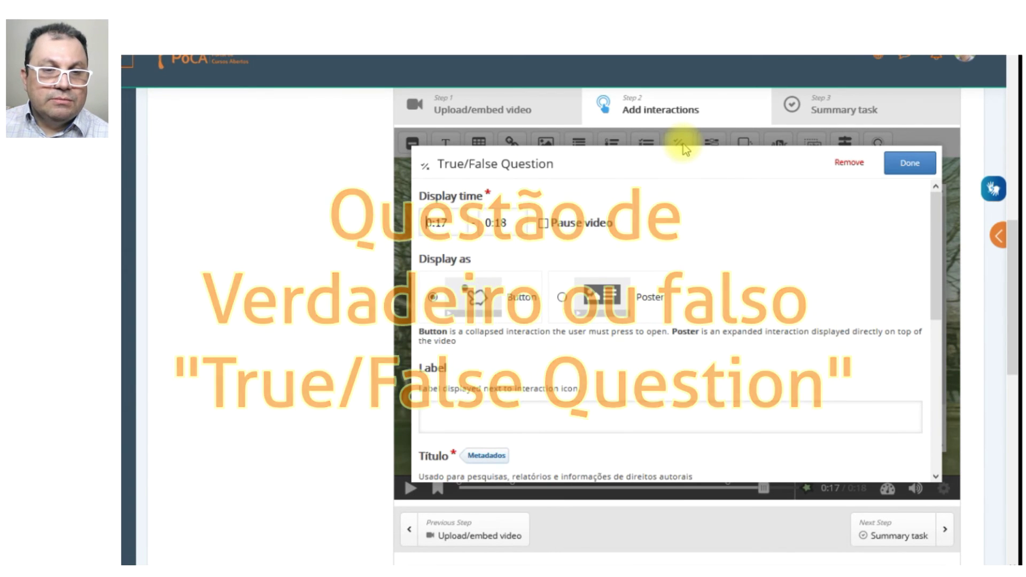
pyautogui.click(587, 298)
pyautogui.scroll(-2, 540, 299)
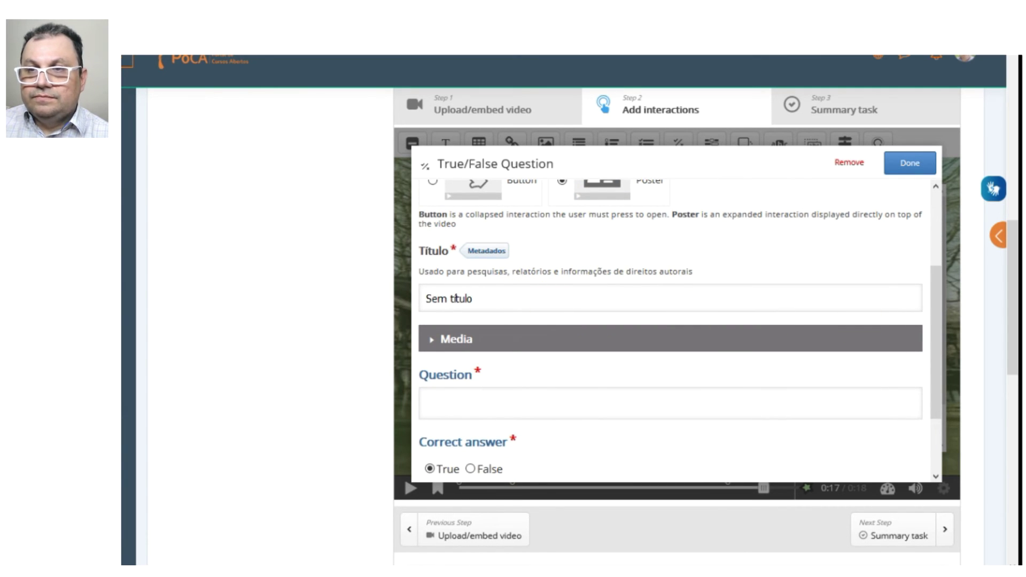
# Enter "4x3 é igual a 13?" as the question, set False as the correct answer, and finish the True/False question.
pyautogui.click(516, 409)
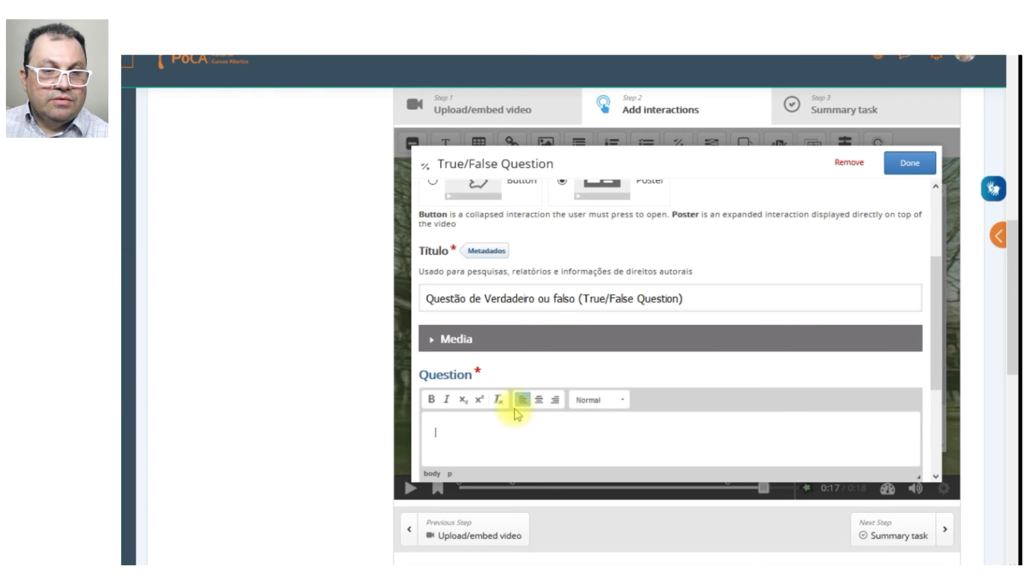
pyautogui.scroll(-2, 518, 408)
pyautogui.hotkey('ctrl', 'v')
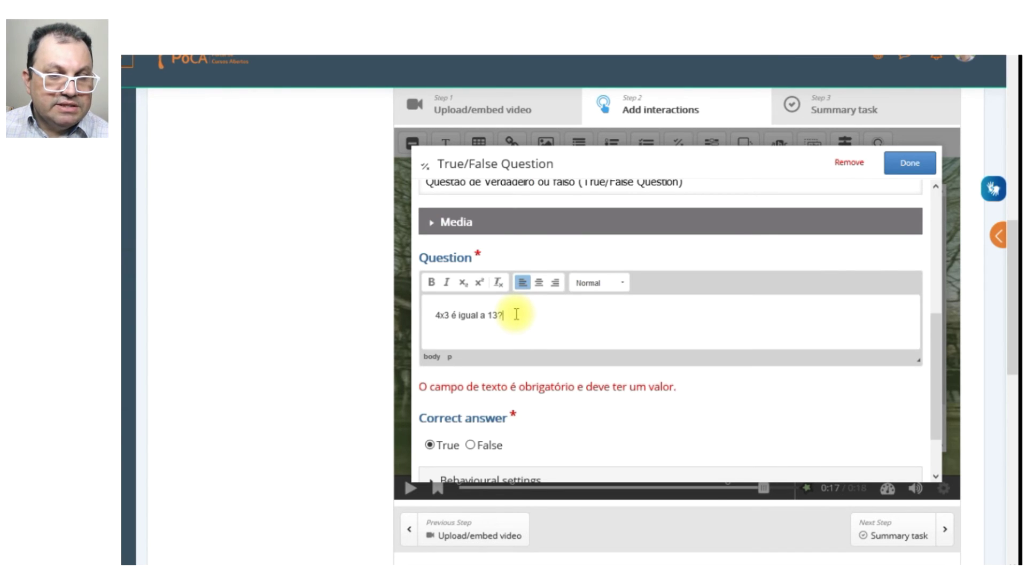
pyautogui.scroll(-1, 458, 406)
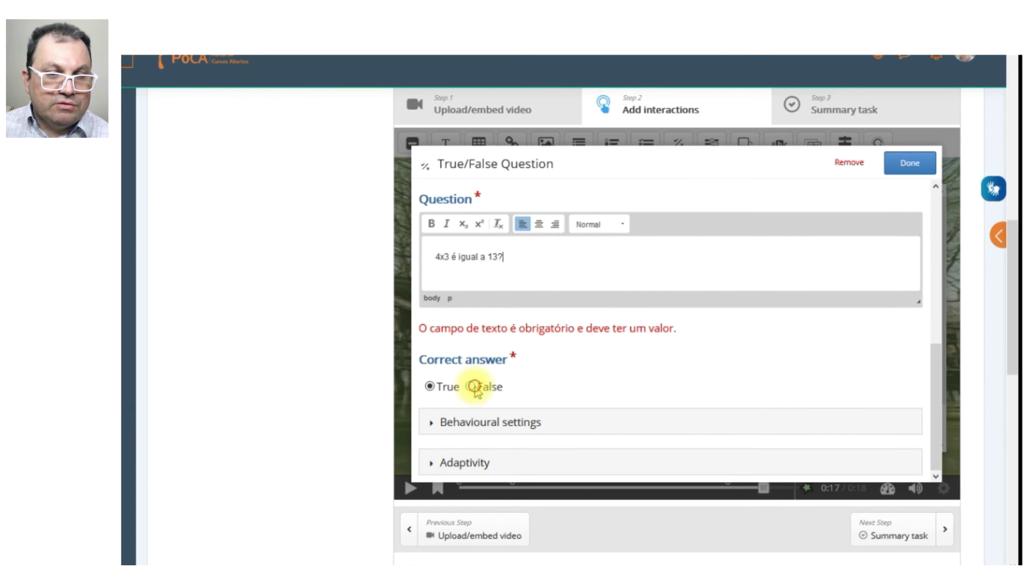
pyautogui.click(472, 388)
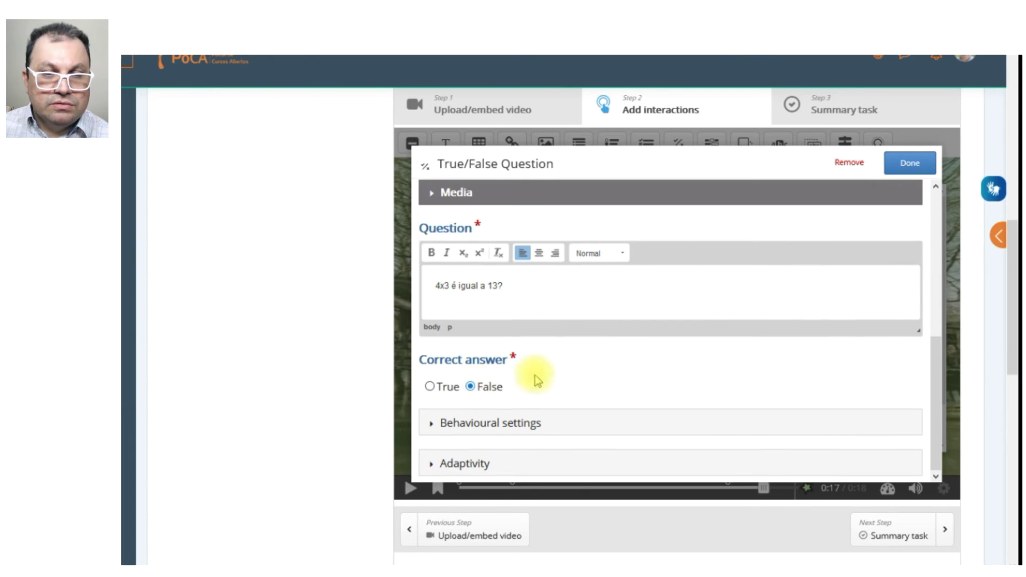
pyautogui.click(909, 164)
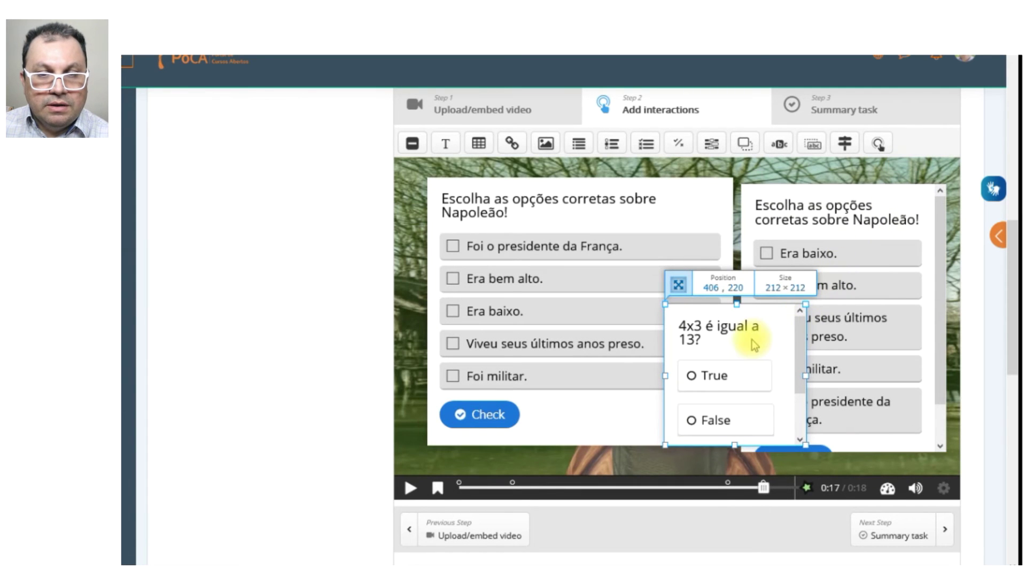
# Move the True/False question to 200, 40 on the video and enlarge it to 420 × 260.
pyautogui.moveTo(805, 376); pyautogui.dragTo(939, 367)
pyautogui.moveTo(725, 376); pyautogui.dragTo(588, 256)
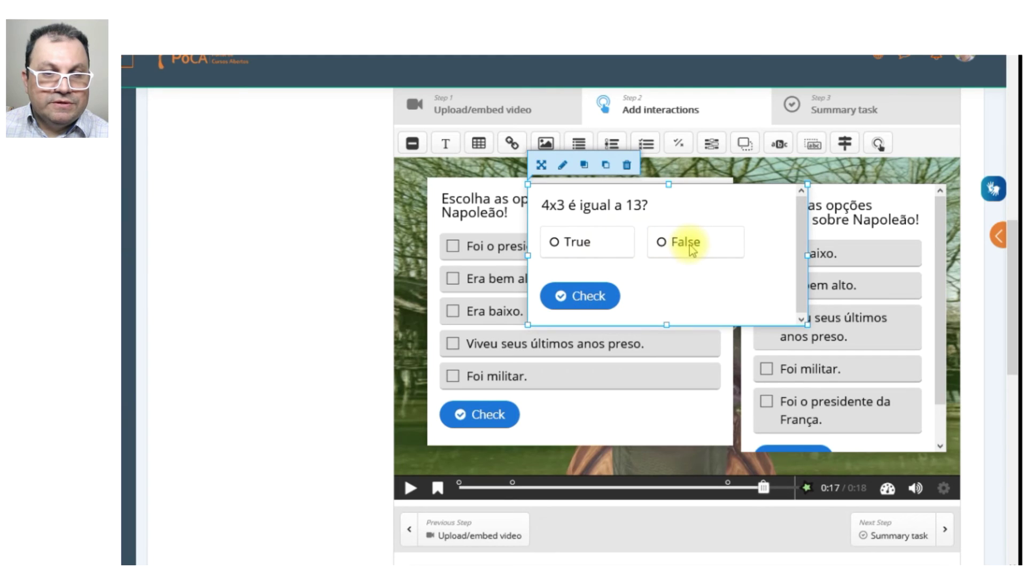
pyautogui.click(754, 214)
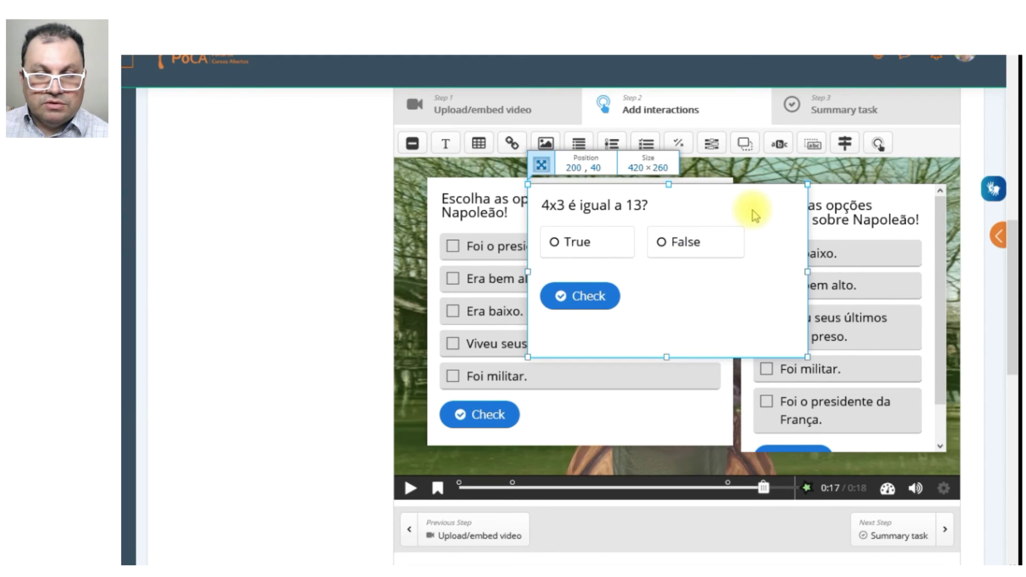
# Duplicate the True/False question, place the copy below the original on the video, and widen it.
pyautogui.hotkey('ctrl', 'c')
pyautogui.hotkey('ctrl', 'v')
pyautogui.moveTo(738, 223); pyautogui.dragTo(696, 327)
pyautogui.moveTo(603, 303); pyautogui.dragTo(697, 375)
pyautogui.moveTo(801, 410); pyautogui.dragTo(861, 411)
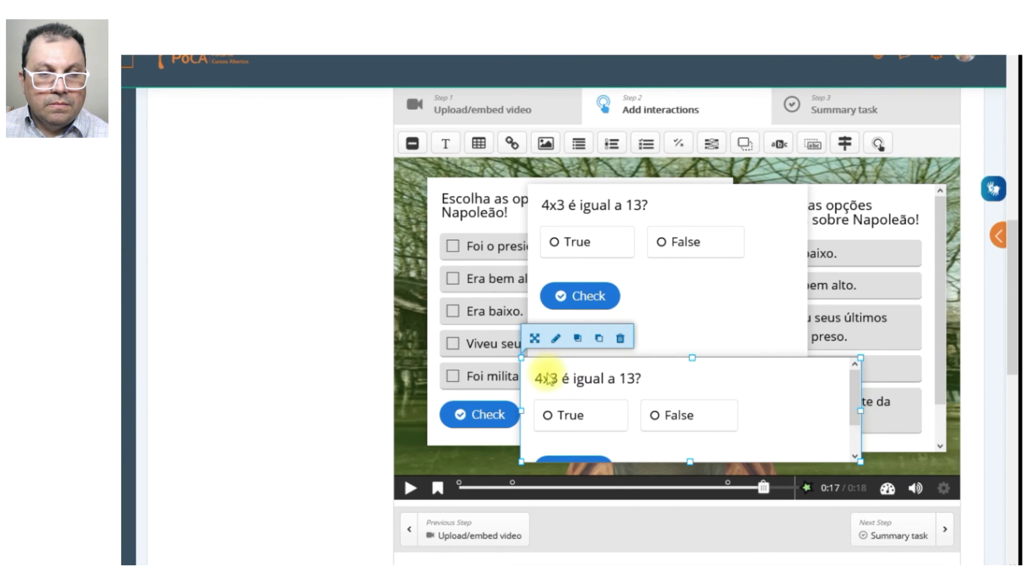
# Change the copied True/False question's text to "4x4 é igual a 17?" and enlarge it below the original question.
pyautogui.doubleClick(554, 378)
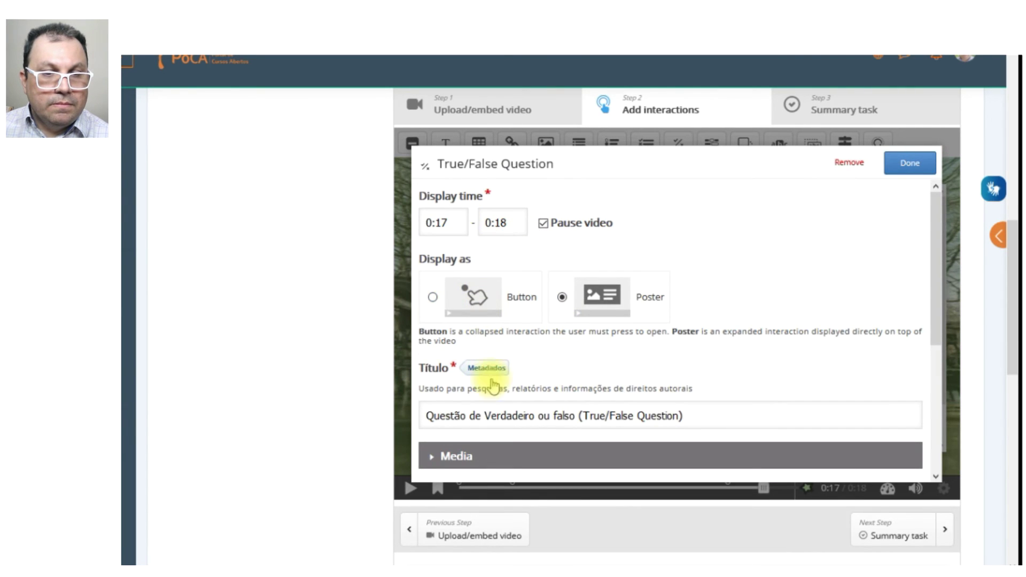
pyautogui.scroll(-3, 556, 403)
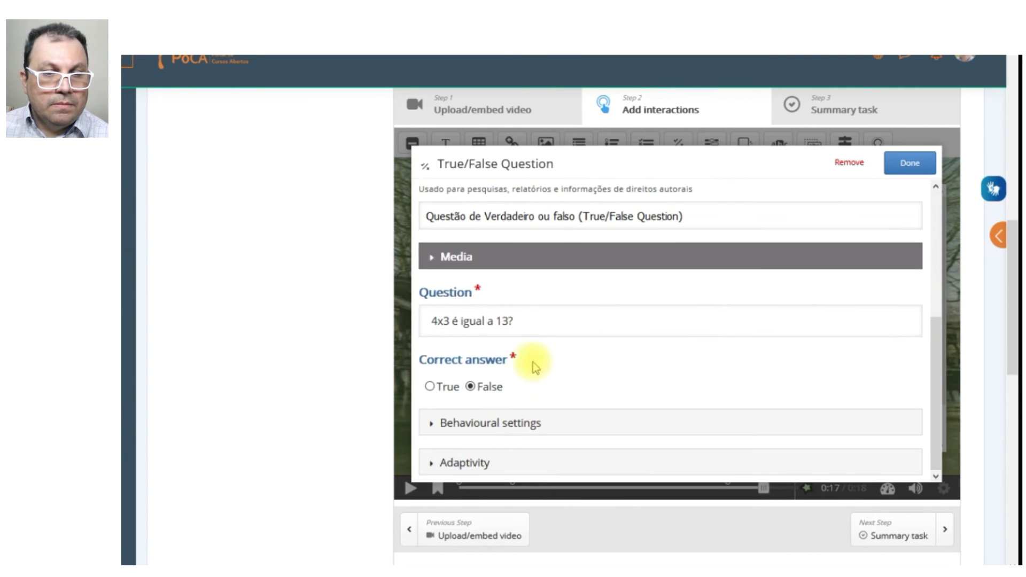
pyautogui.click(448, 325)
pyautogui.press('BackSpace')
pyautogui.write('4')
pyautogui.click(490, 351)
pyautogui.press('BackSpace')
pyautogui.write('6')
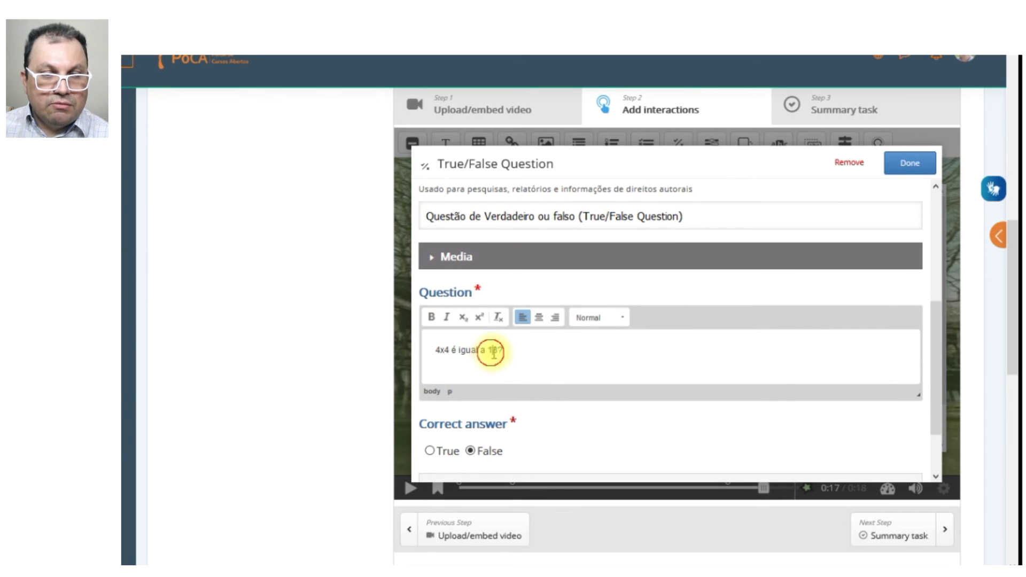
pyautogui.press('BackSpace')
pyautogui.write('7')
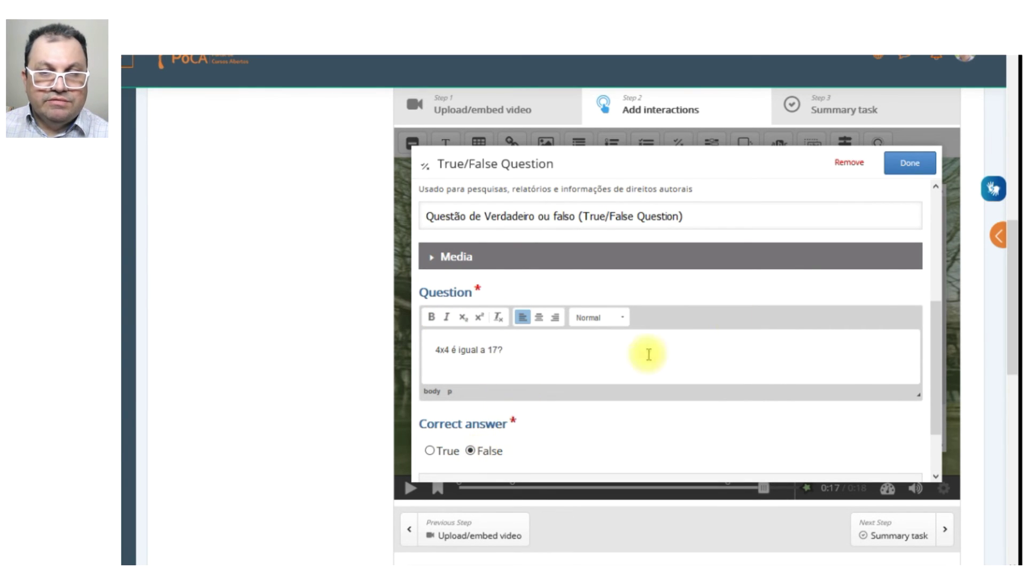
pyautogui.click(907, 165)
pyautogui.moveTo(683, 382); pyautogui.dragTo(672, 360)
pyautogui.moveTo(684, 448); pyautogui.dragTo(713, 470)
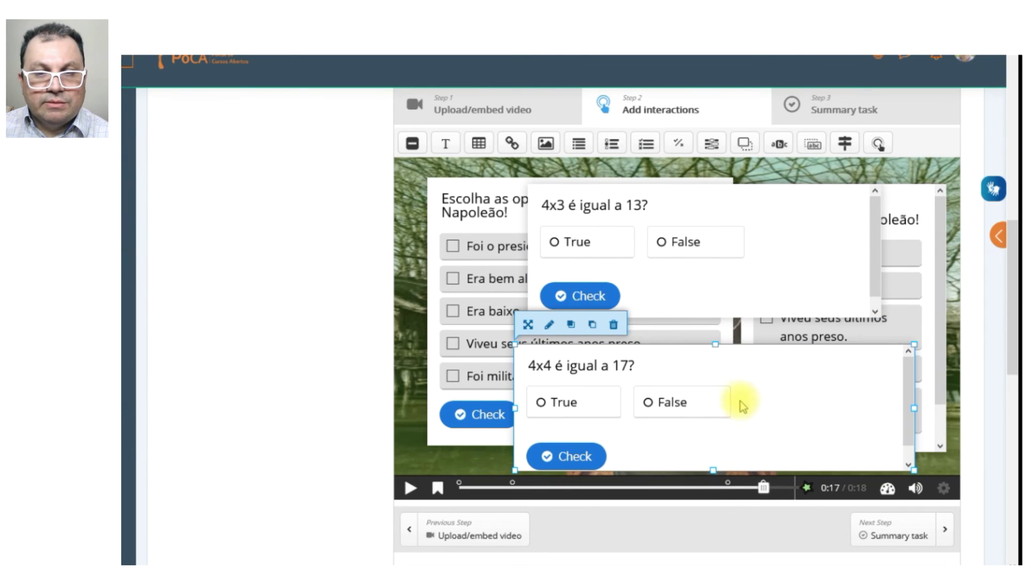
# Set the display start of the "4x3 é igual a 13?" question to 0:16.
pyautogui.doubleClick(749, 279)
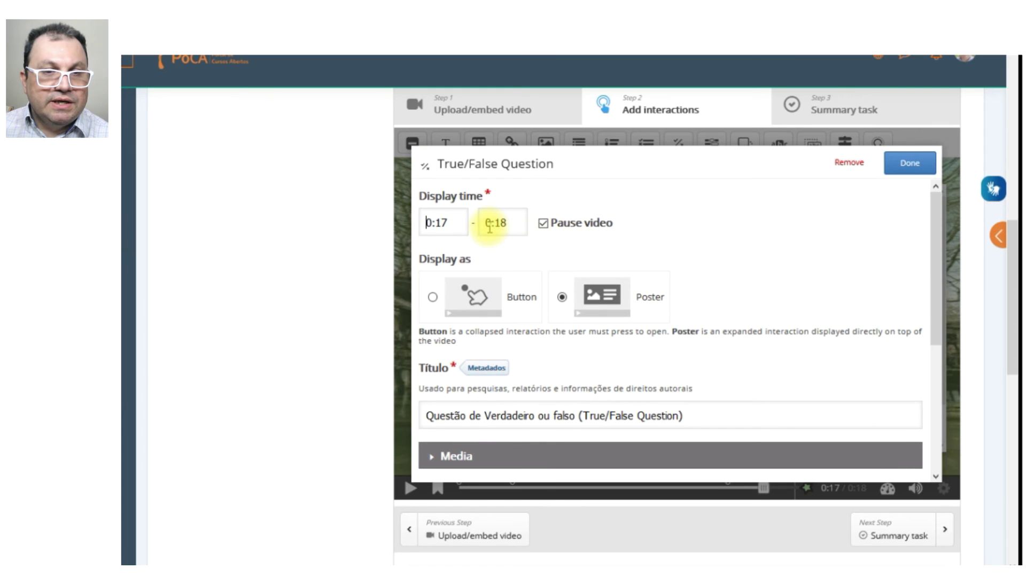
pyautogui.moveTo(442, 223); pyautogui.dragTo(458, 224)
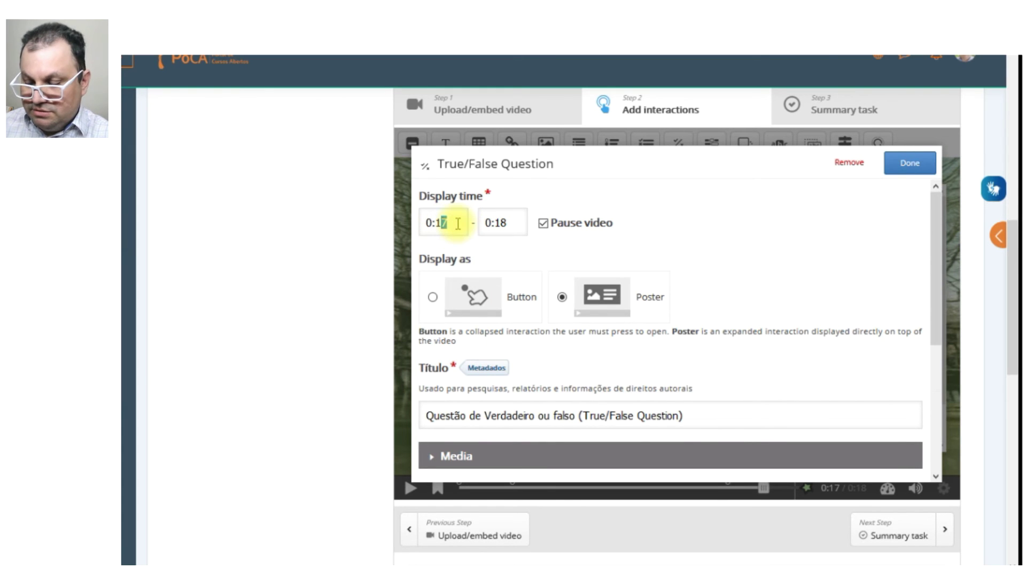
pyautogui.write('6')
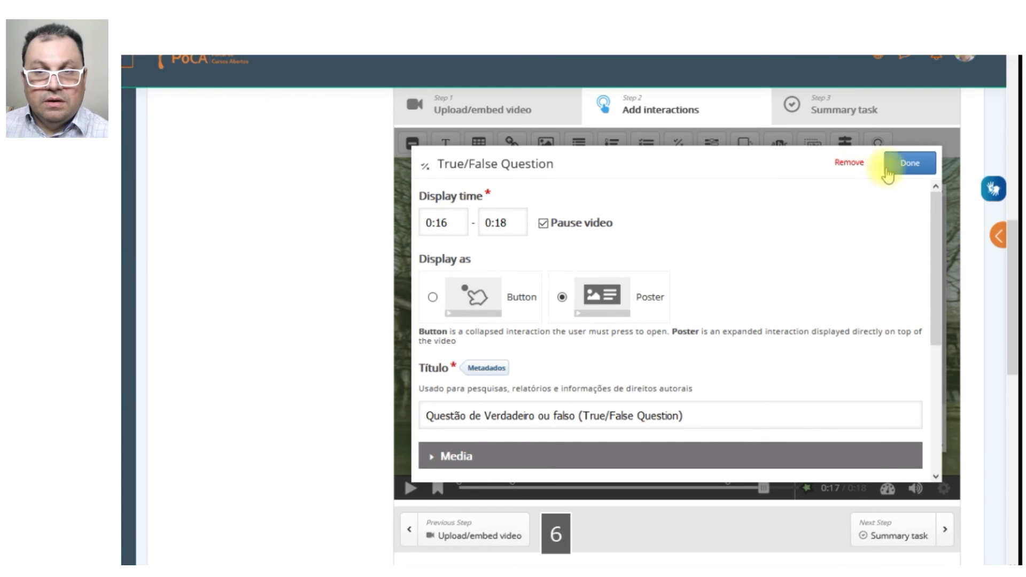
pyautogui.click(916, 162)
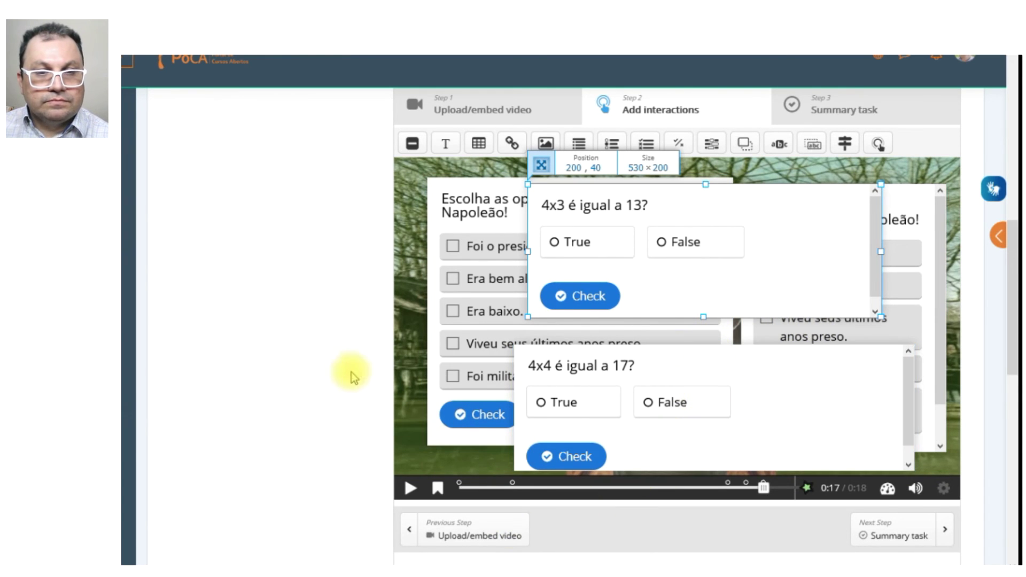
# Save and display the activity, and start playing the interactive video.
pyautogui.scroll(-10, 433, 371)
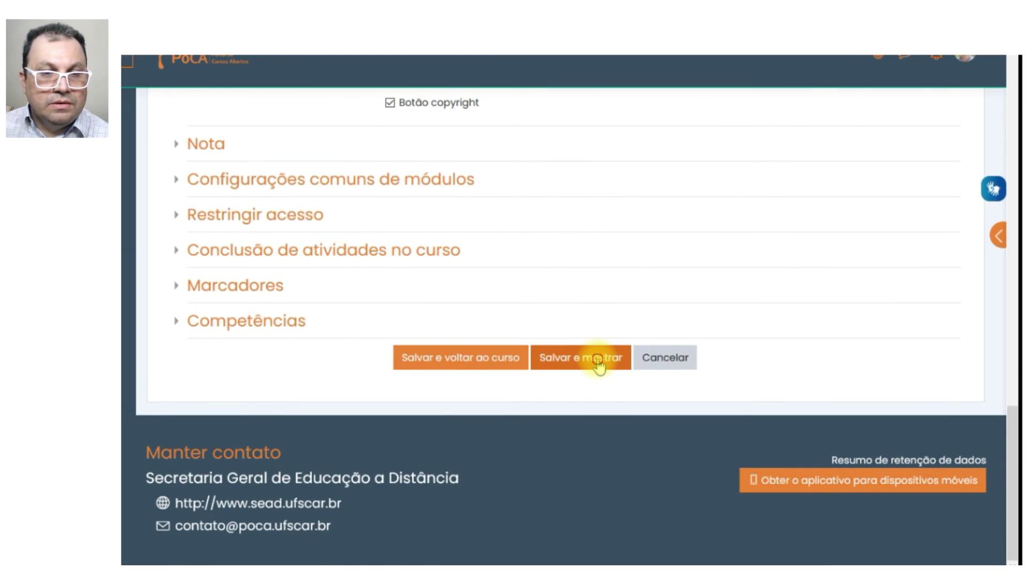
pyautogui.click(598, 362)
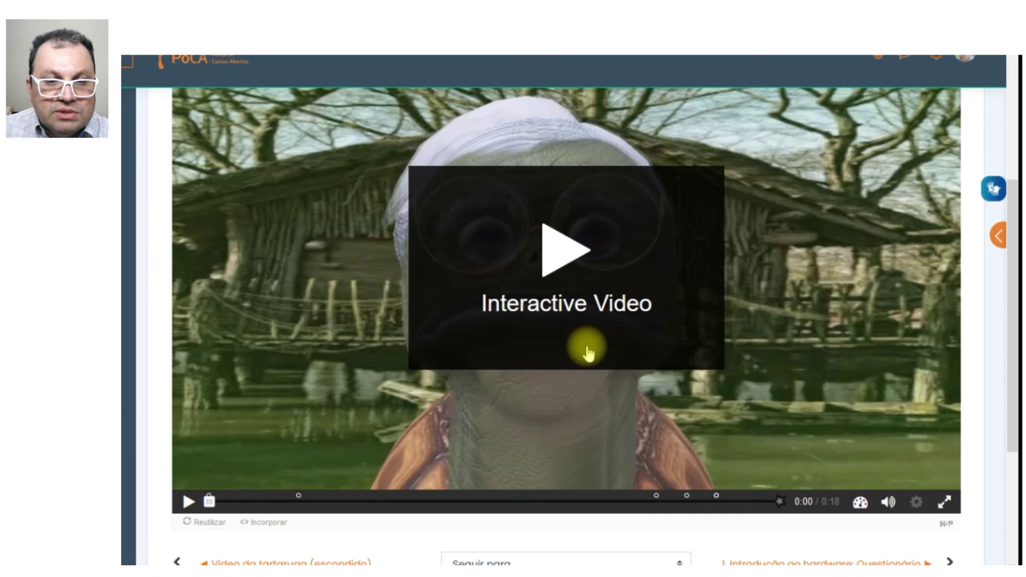
pyautogui.click(559, 260)
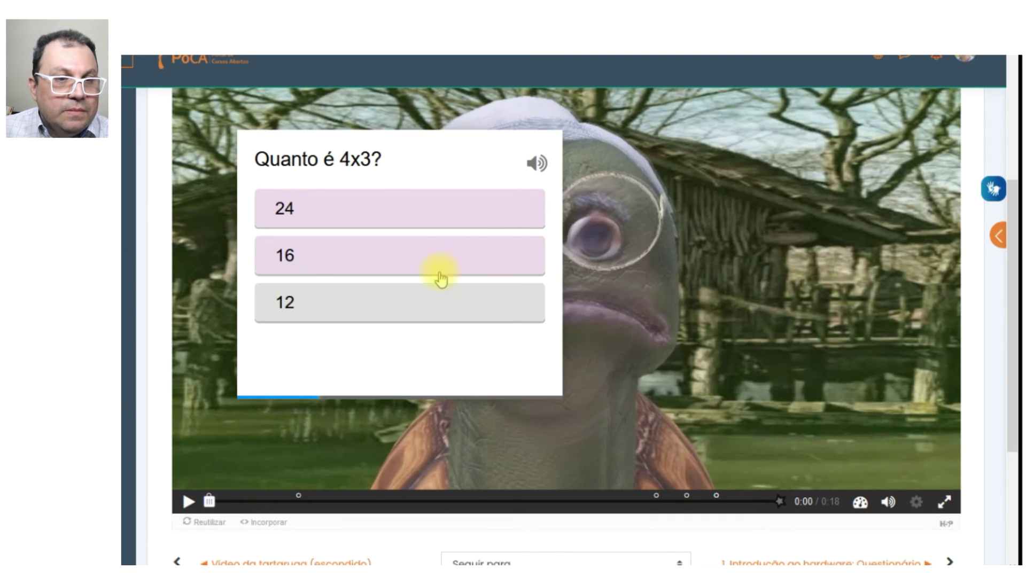
# Answer the Single Choice Set with "16" for 4x3 and "Viveu seus últimos anos preso." for Napoleon.
pyautogui.click(338, 260)
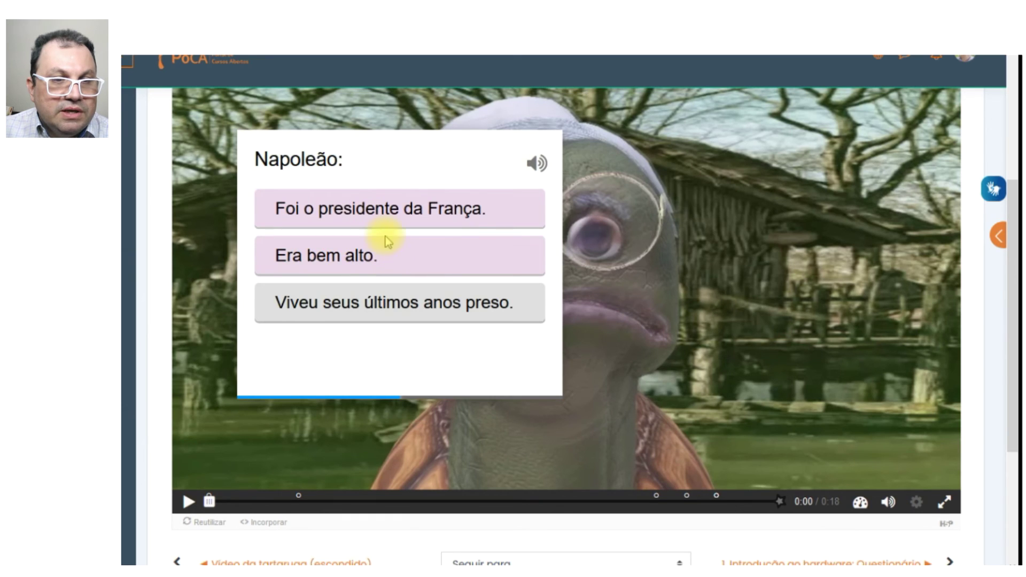
pyautogui.click(407, 304)
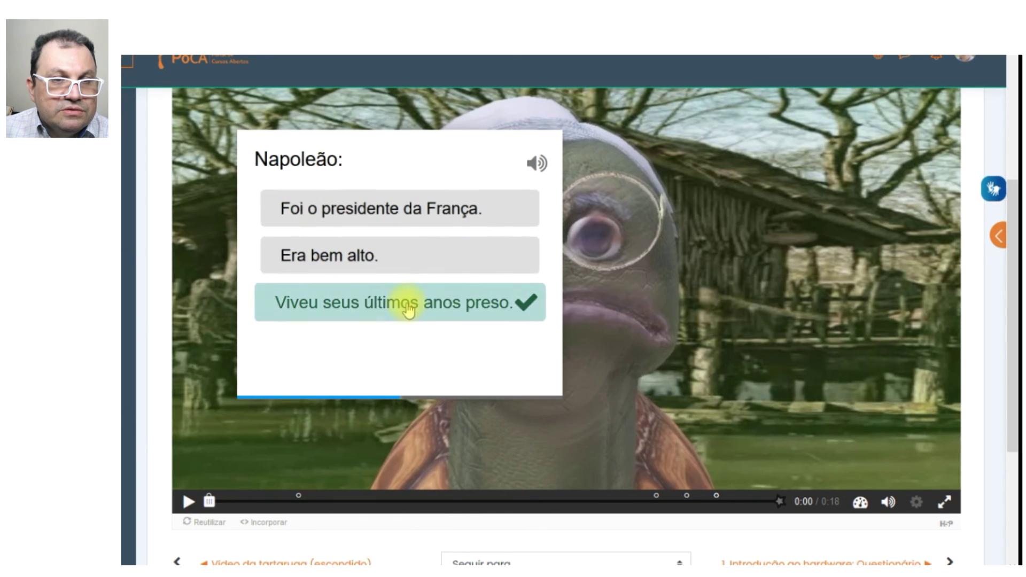